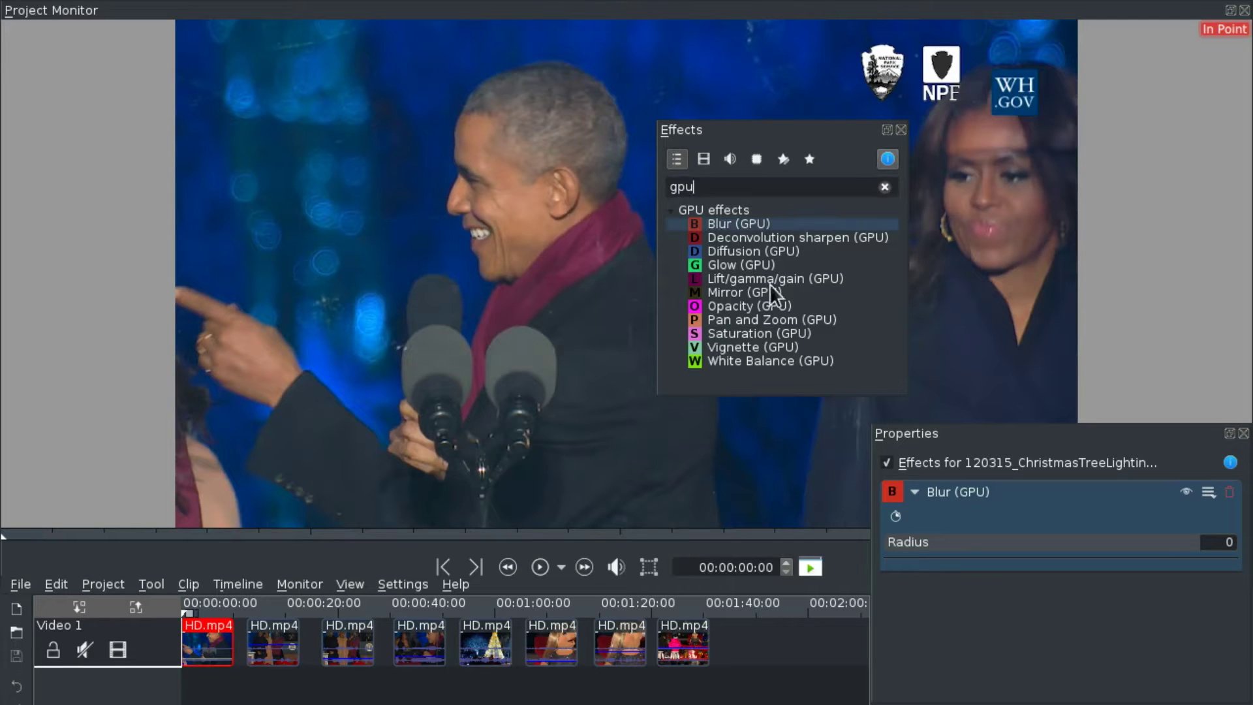
Move the floating Effects list aside and play the timeline to preview the first clip's blur.
{"action": "left_click_drag", "start_coordinate": [790, 280], "coordinate": [0, 207]}
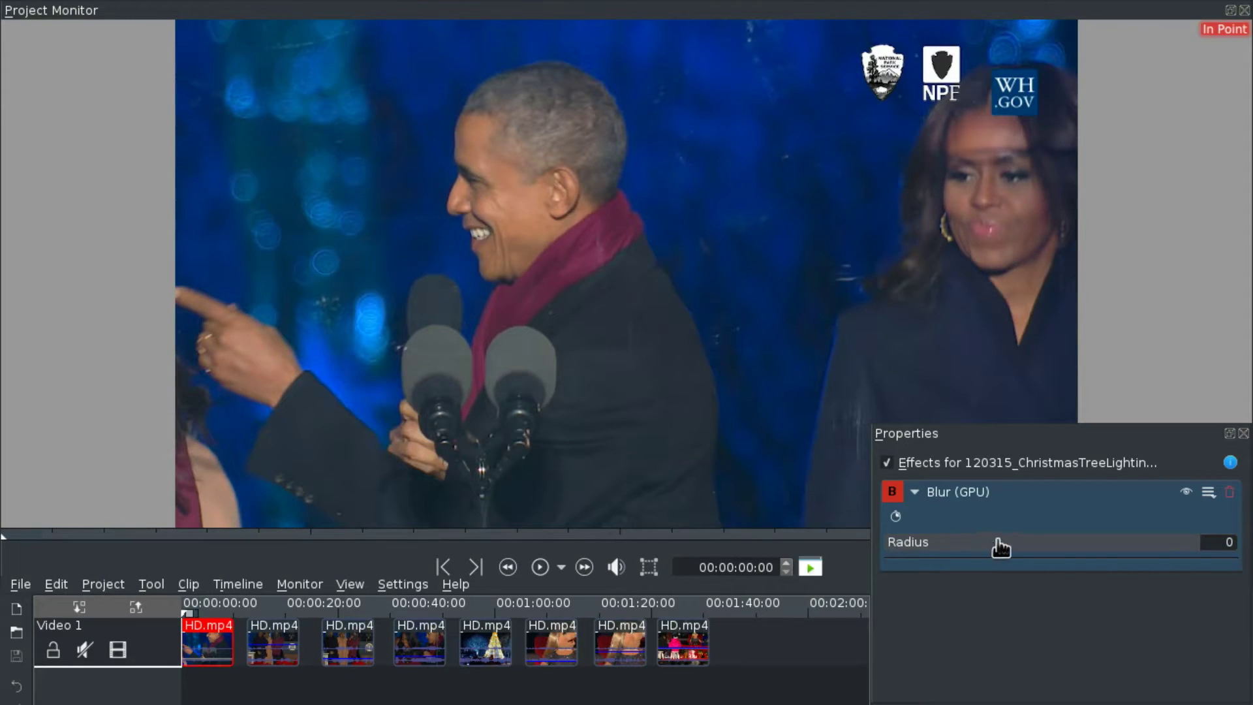
{"action": "key", "text": "space"}
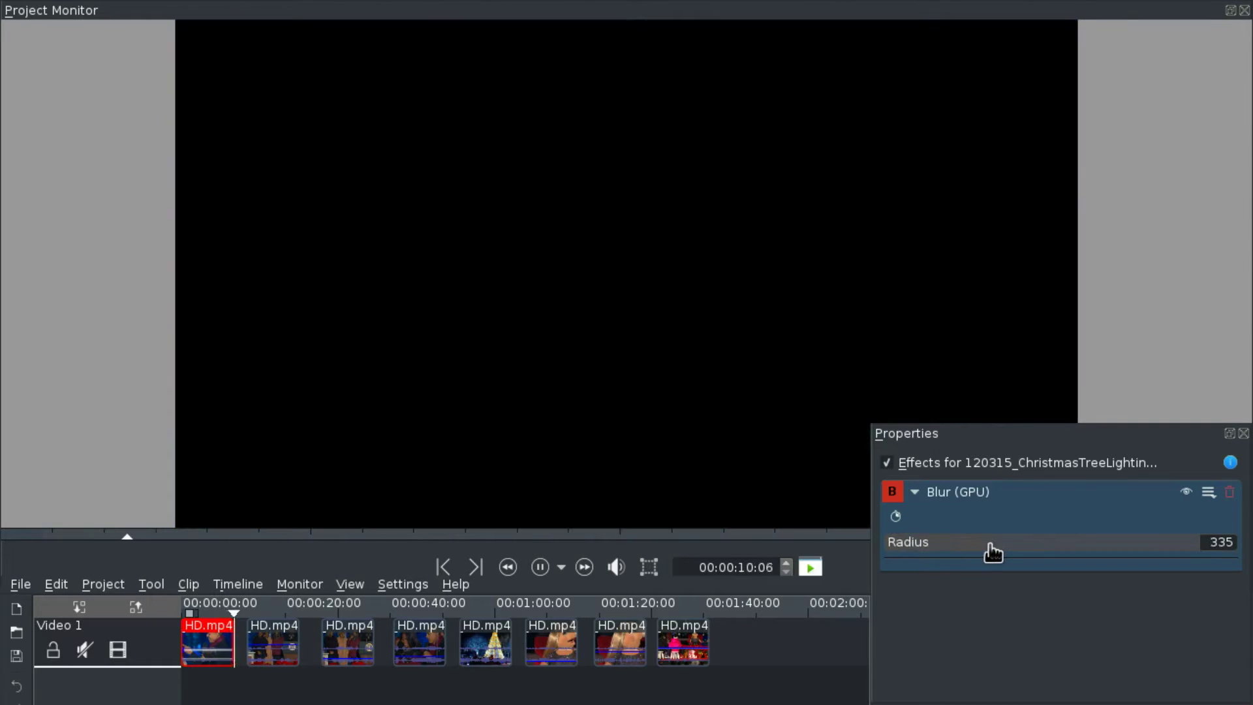
Raise the second clip's Deconvolution sharpen circle radius to 919 and Gaussian radius to 832.
{"action": "left_click", "coordinate": [266, 658]}
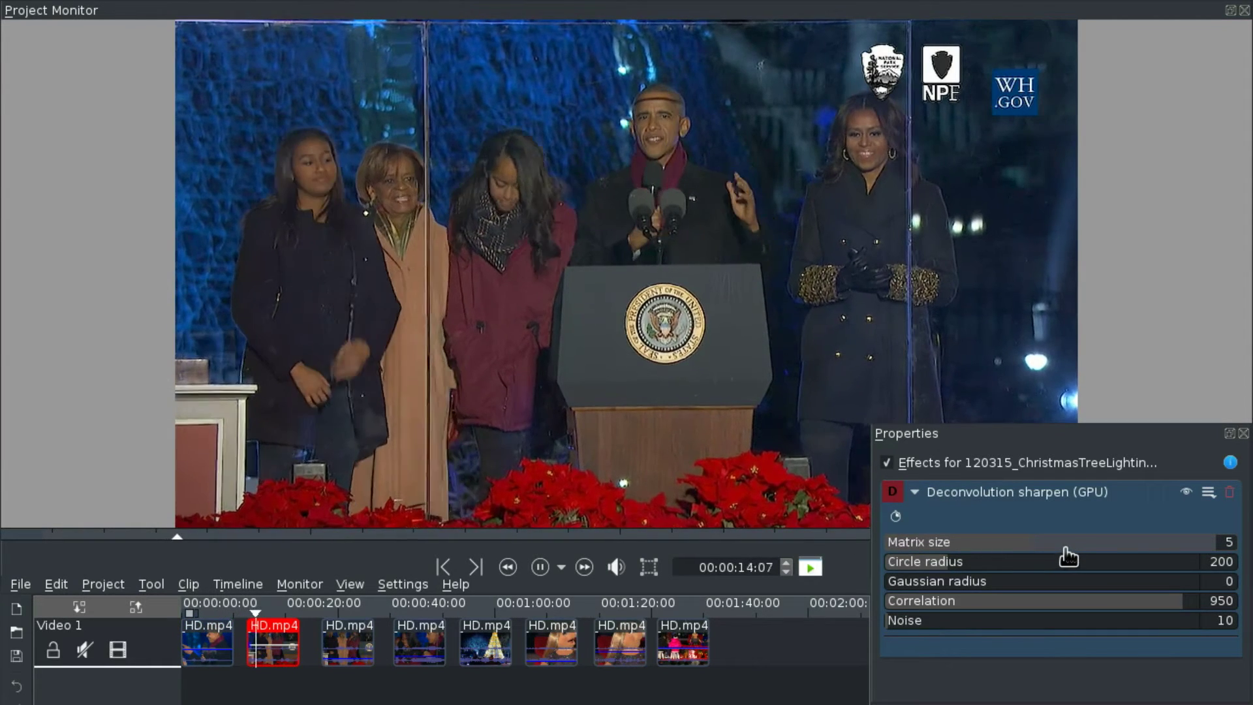
{"action": "left_click", "coordinate": [1068, 561]}
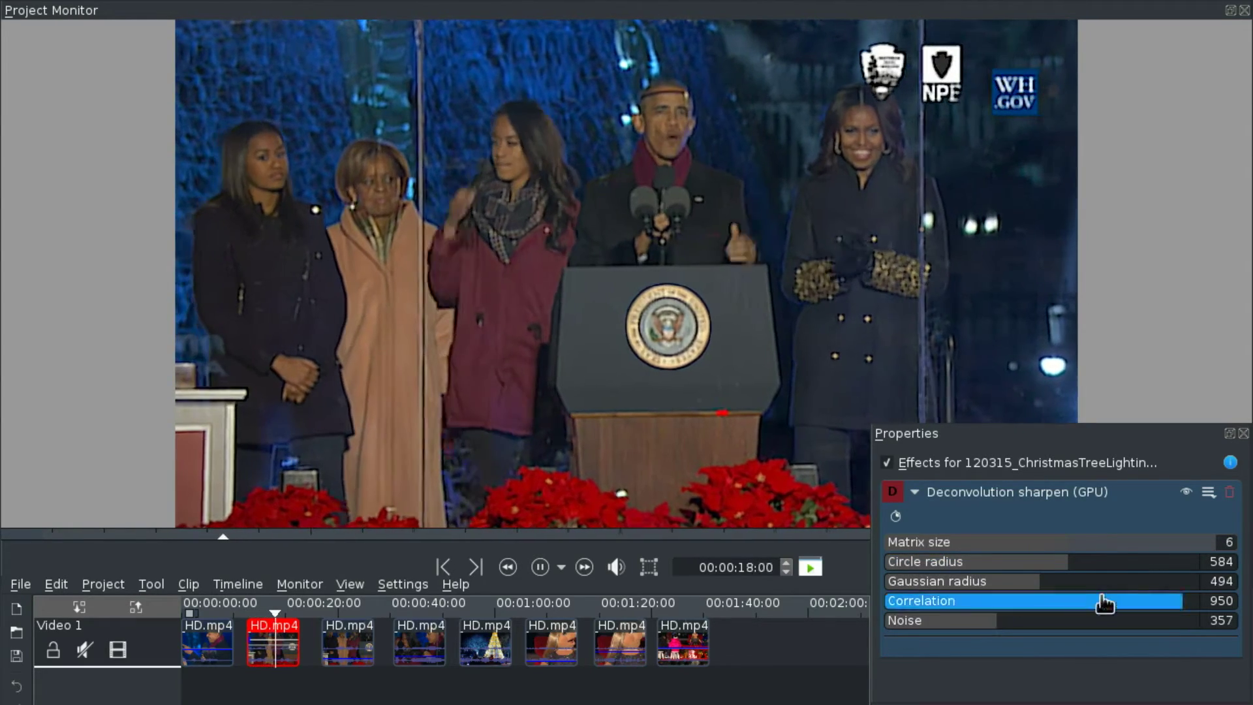
{"action": "left_click", "coordinate": [1128, 561]}
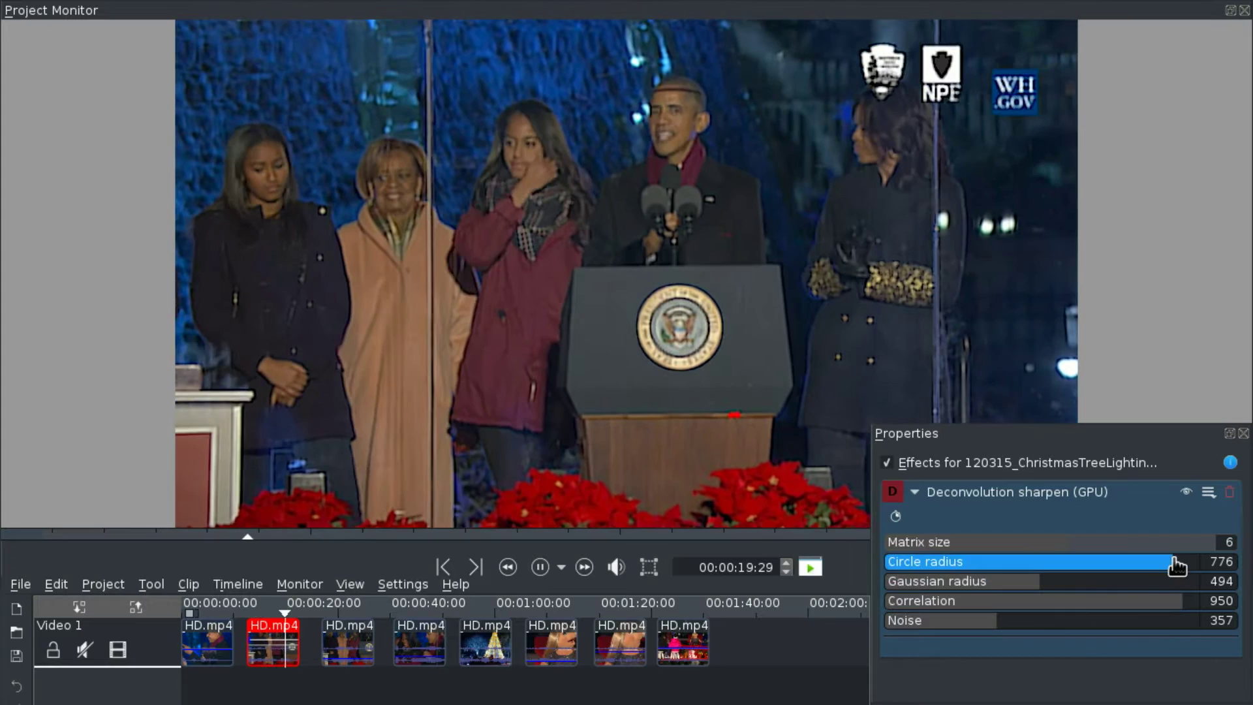
{"action": "left_click", "coordinate": [1172, 562]}
{"action": "left_click", "coordinate": [1147, 580]}
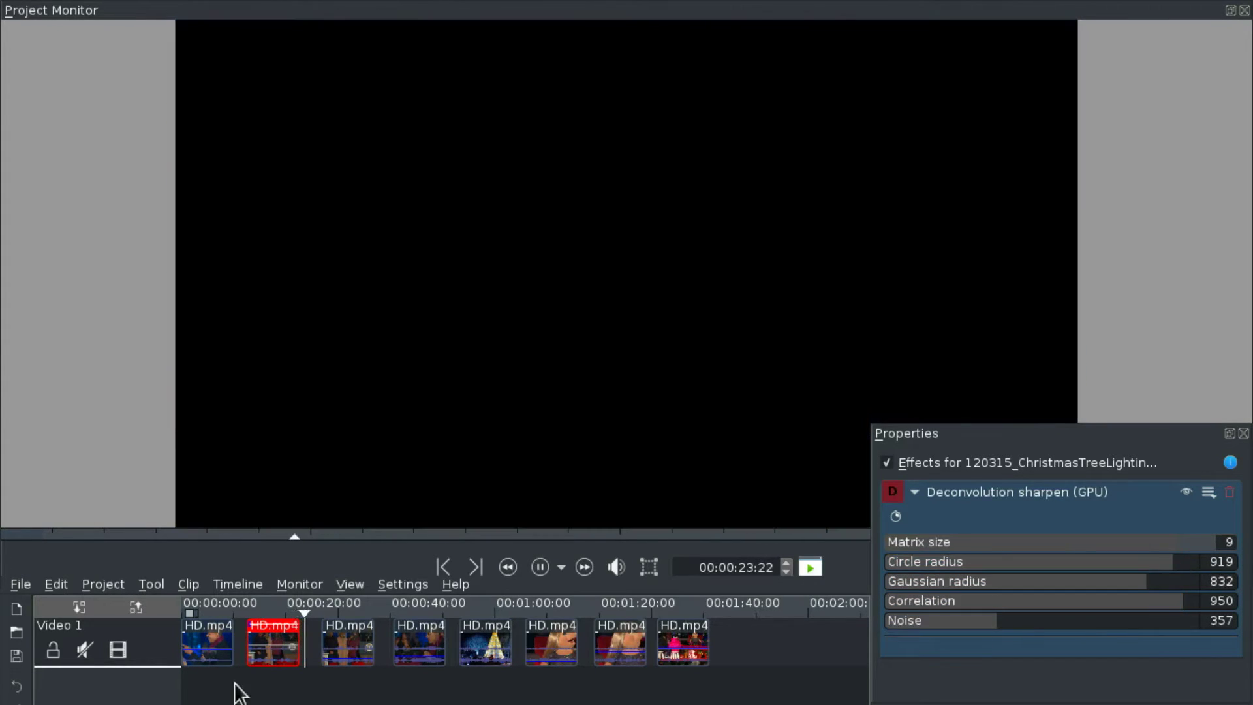
Replay the second clip, drop correlation to 307 and set Gaussian radius to 919.
{"action": "left_click", "coordinate": [238, 691]}
{"action": "left_click", "coordinate": [275, 637]}
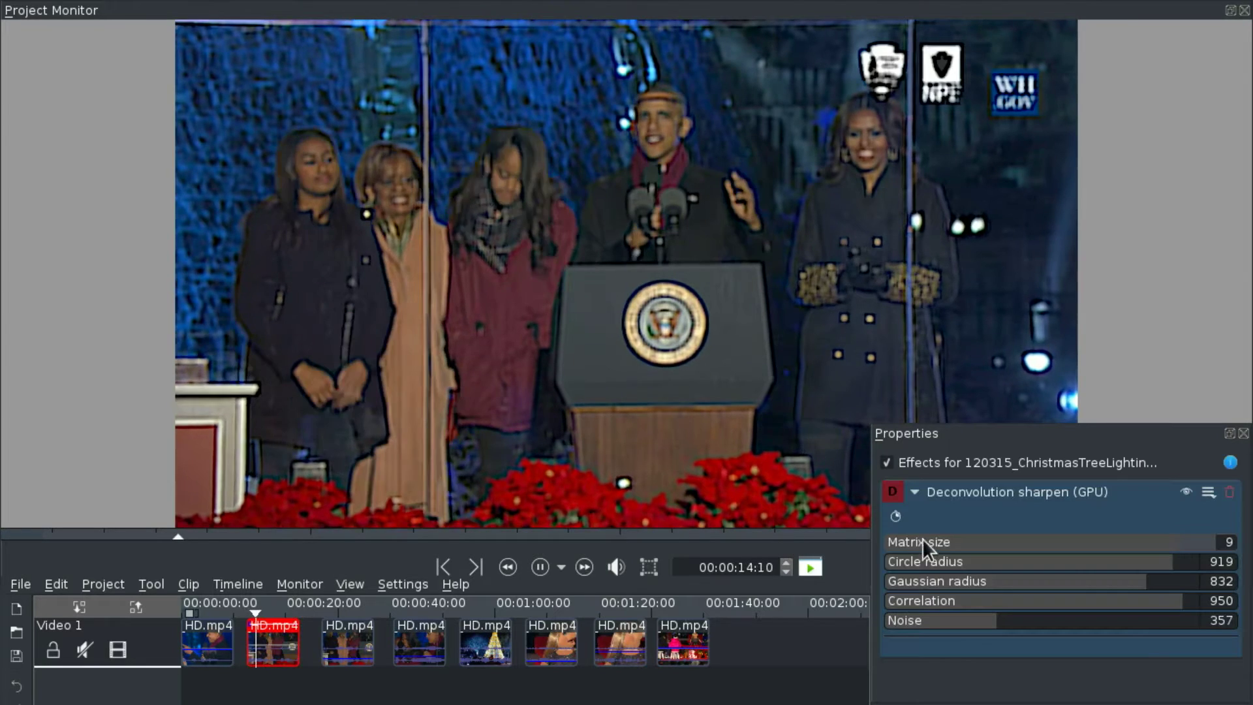
{"action": "left_click", "coordinate": [1118, 582]}
{"action": "left_click", "coordinate": [1146, 600]}
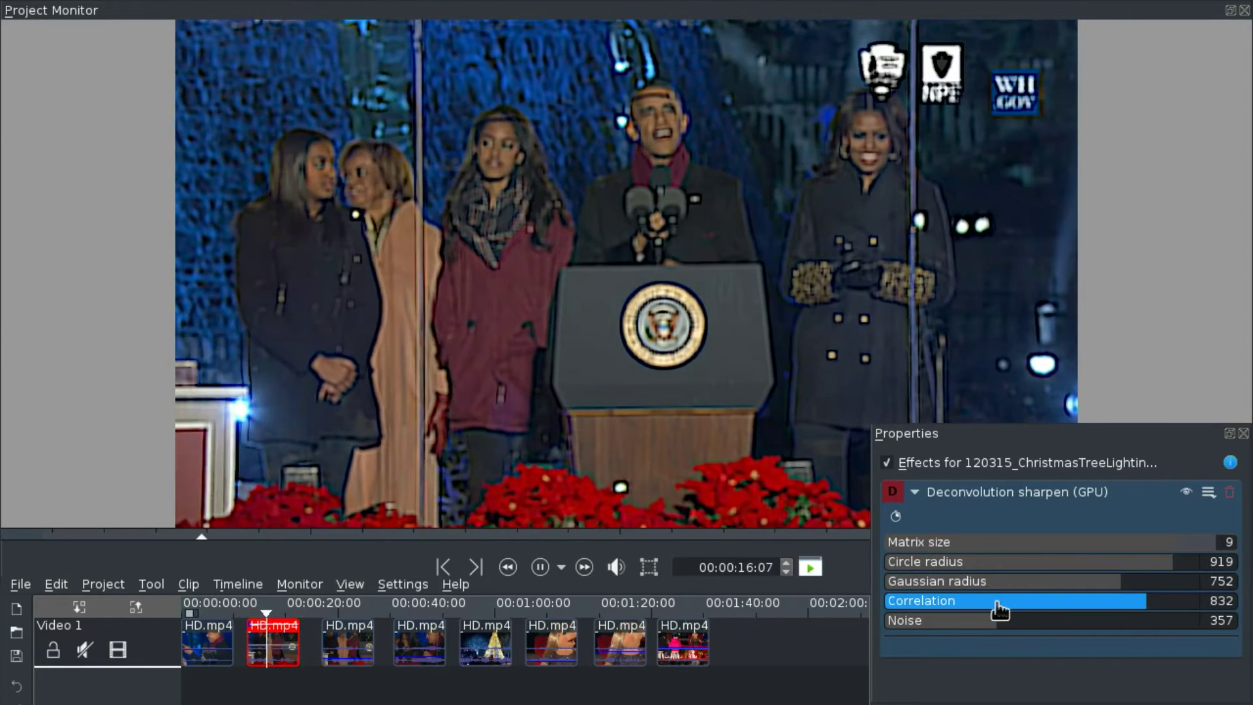
{"action": "left_click", "coordinate": [981, 600]}
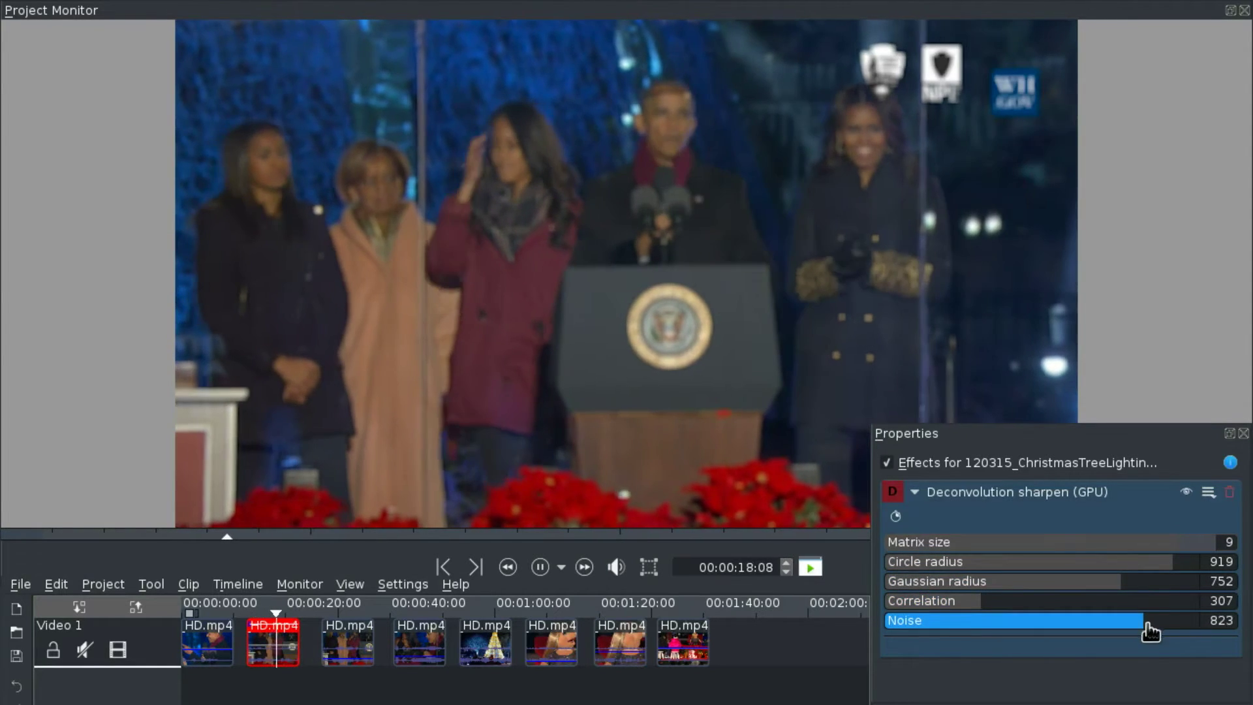
{"action": "left_click", "coordinate": [1173, 581]}
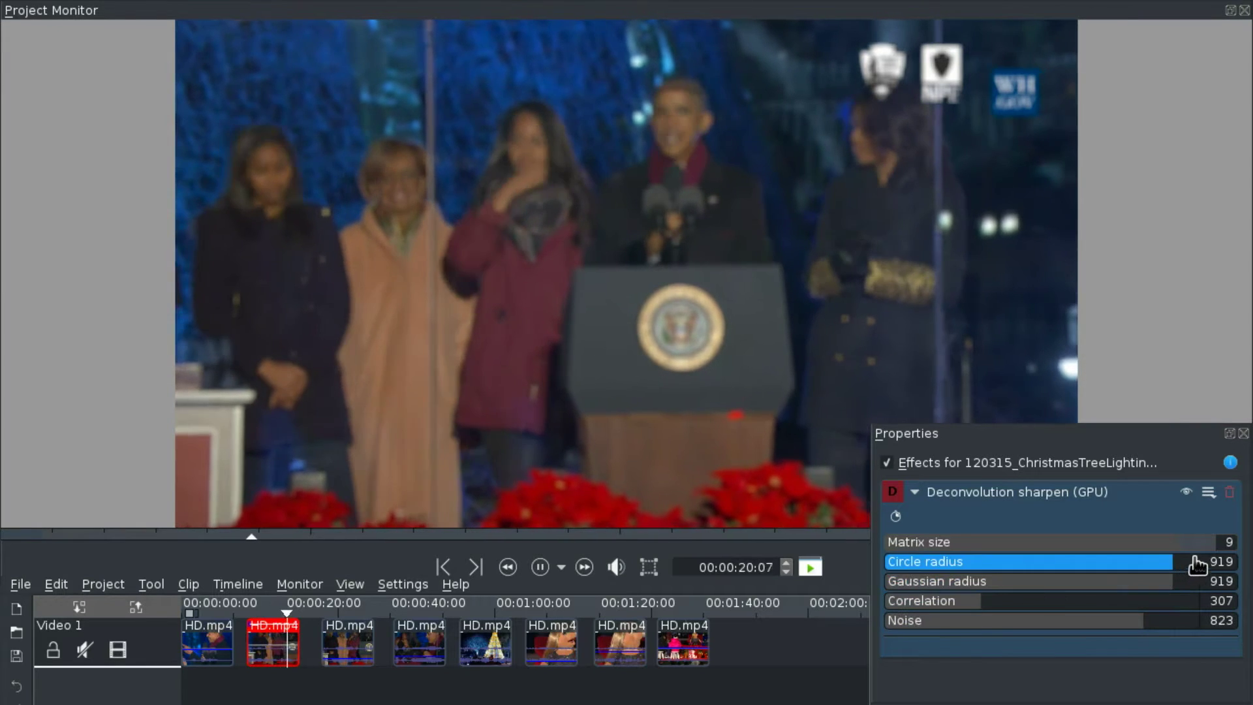
Set matrix size 10, correlation 161, noise 102, circle radius 298 and Gaussian radius 31.
{"action": "left_click", "coordinate": [1193, 546]}
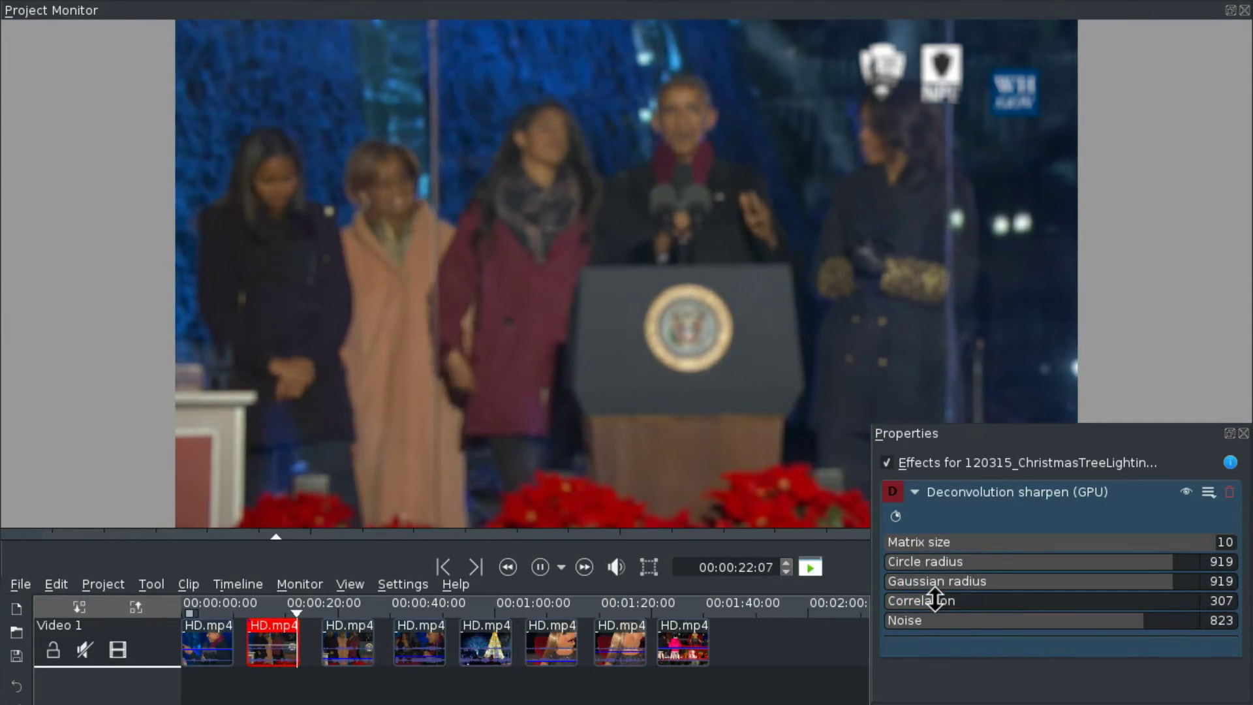
{"action": "left_click_drag", "start_coordinate": [935, 599], "coordinate": [917, 625]}
{"action": "left_click", "coordinate": [920, 620]}
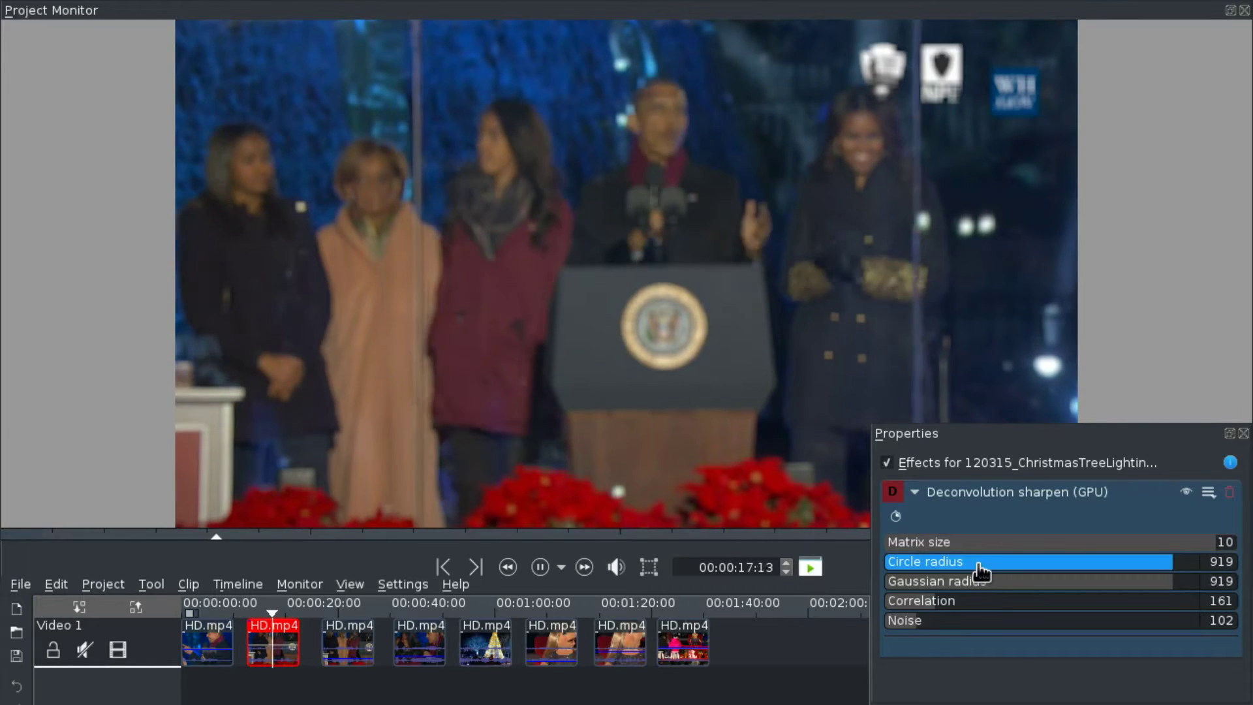
{"action": "left_click", "coordinate": [976, 562]}
{"action": "left_click", "coordinate": [964, 588]}
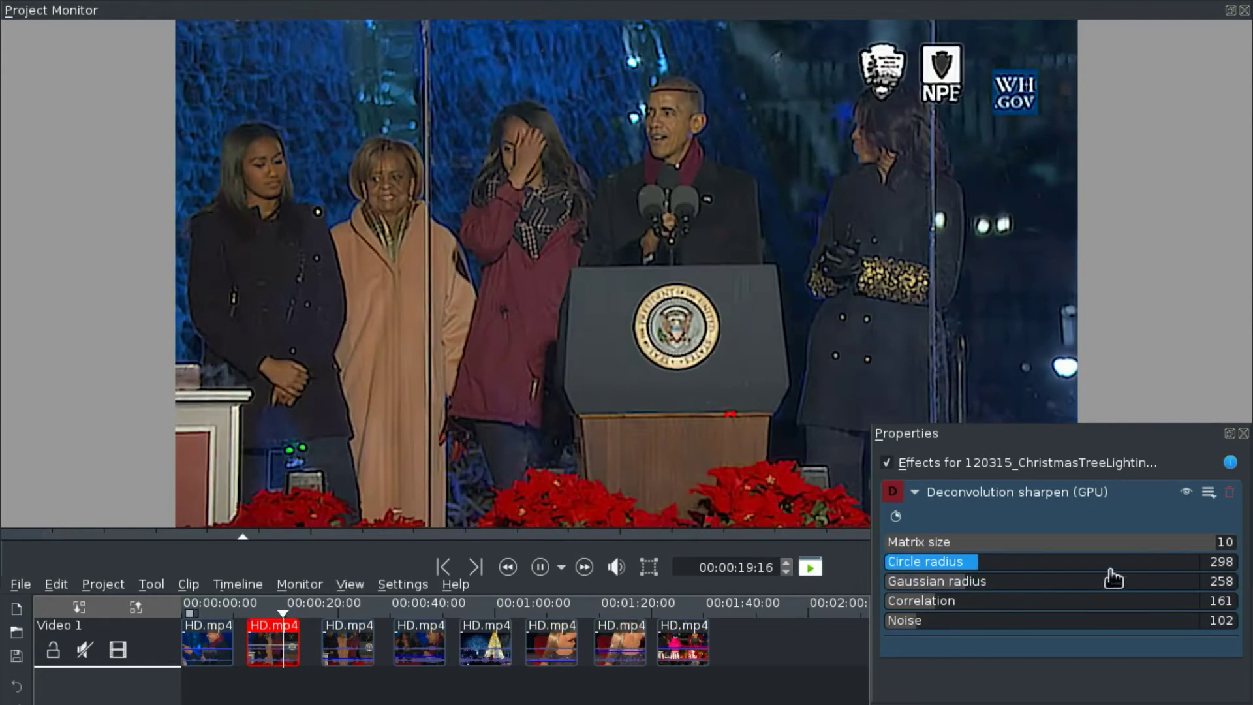
{"action": "left_click", "coordinate": [893, 582]}
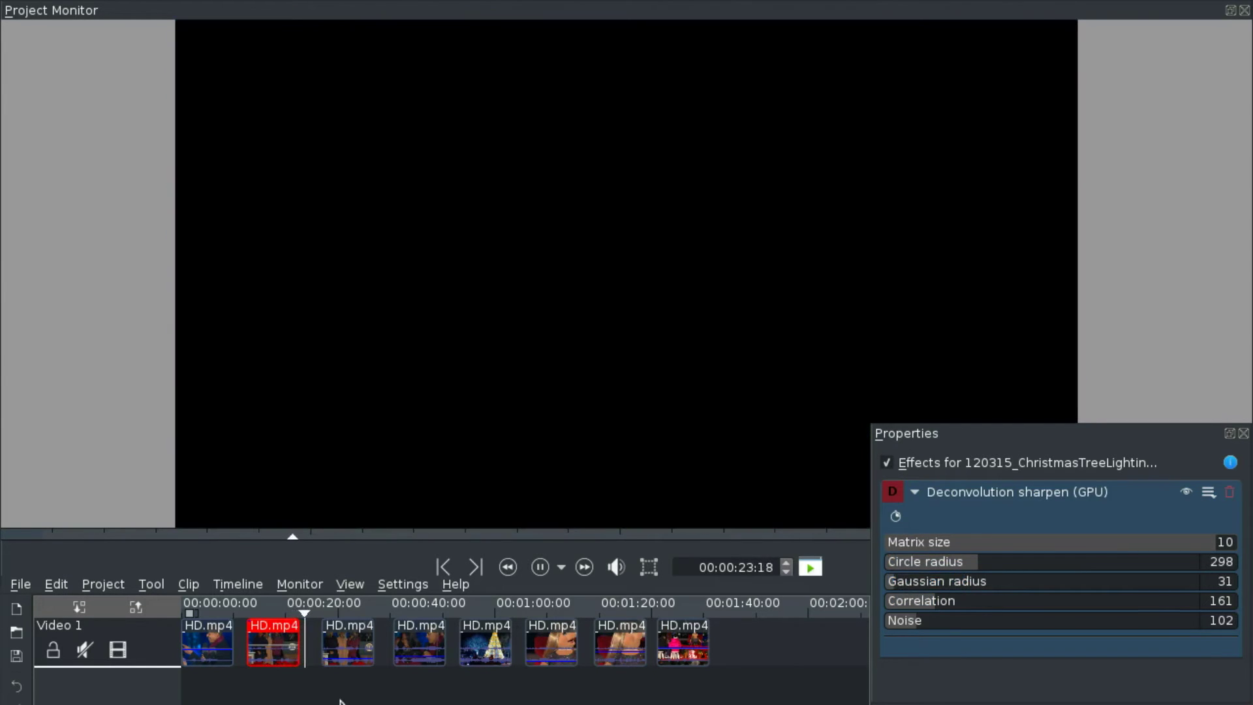
{"action": "left_click", "coordinate": [359, 644]}
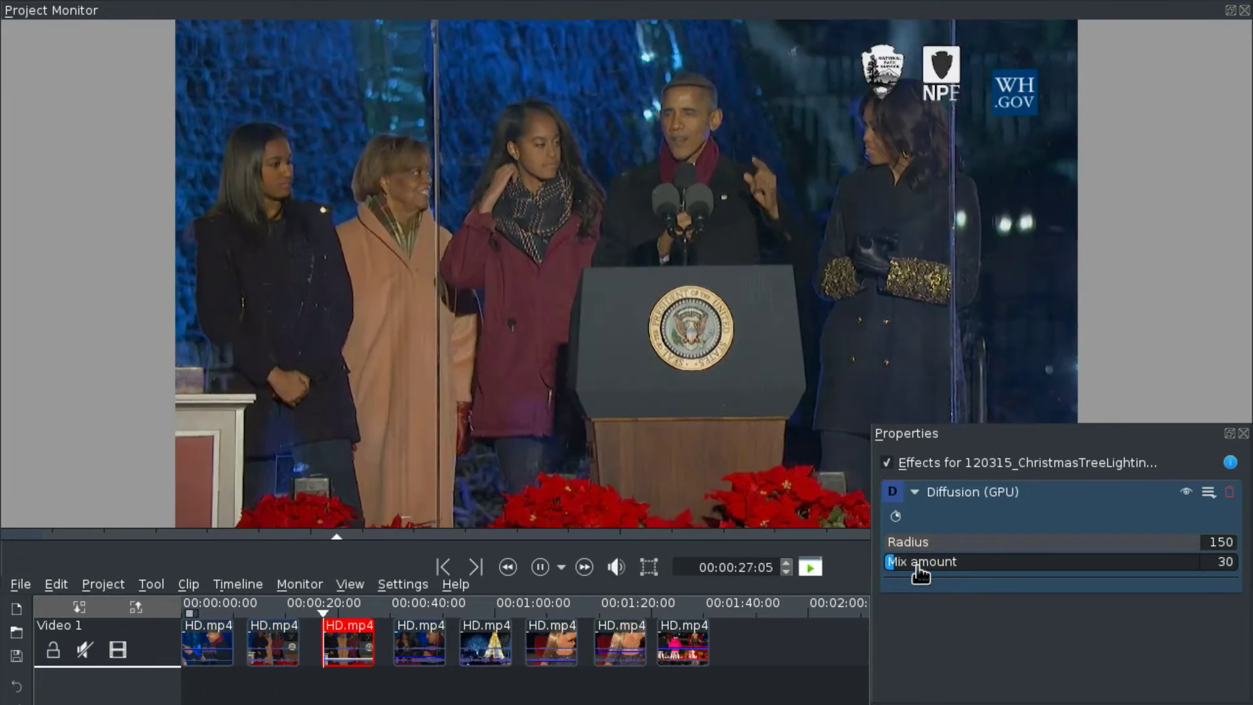
Try the third clip's Diffusion mix amount at 391, 1000, 547 and 0.
{"action": "left_click_drag", "start_coordinate": [890, 565], "coordinate": [1017, 566]}
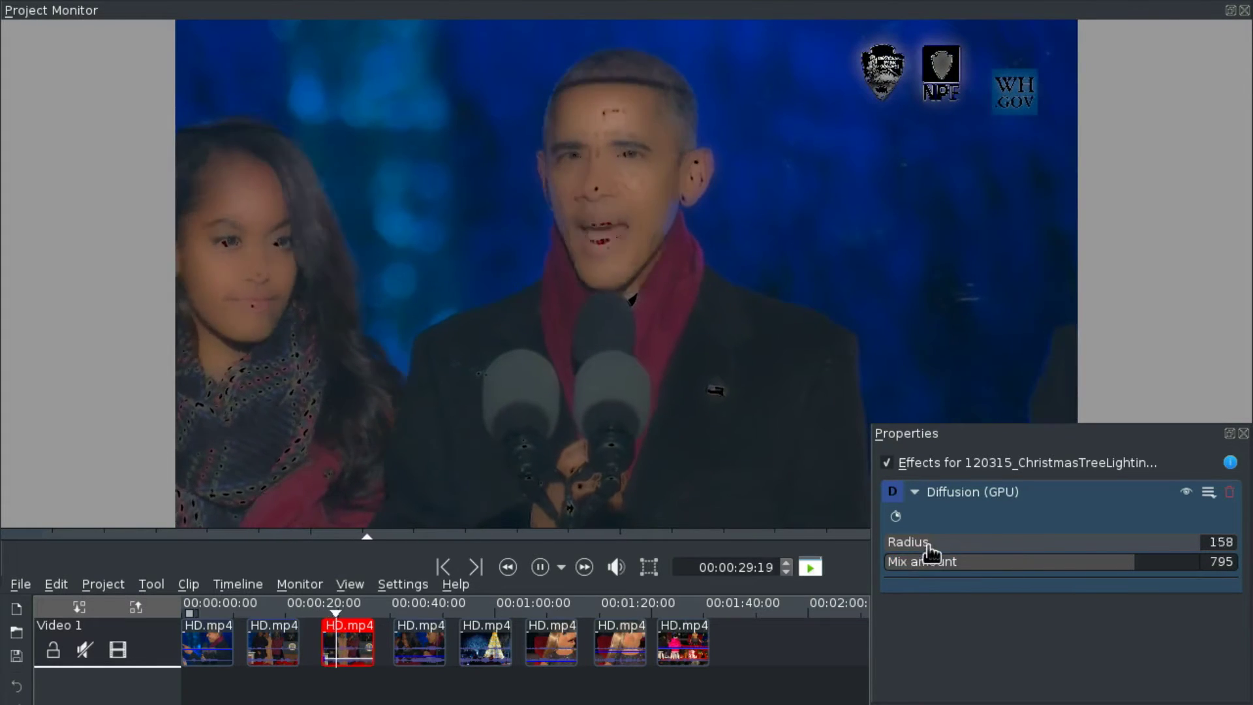
{"action": "scroll", "coordinate": [930, 547], "scroll_direction": "down", "scroll_amount": 5}
{"action": "left_click_drag", "start_coordinate": [990, 559], "coordinate": [1202, 559]}
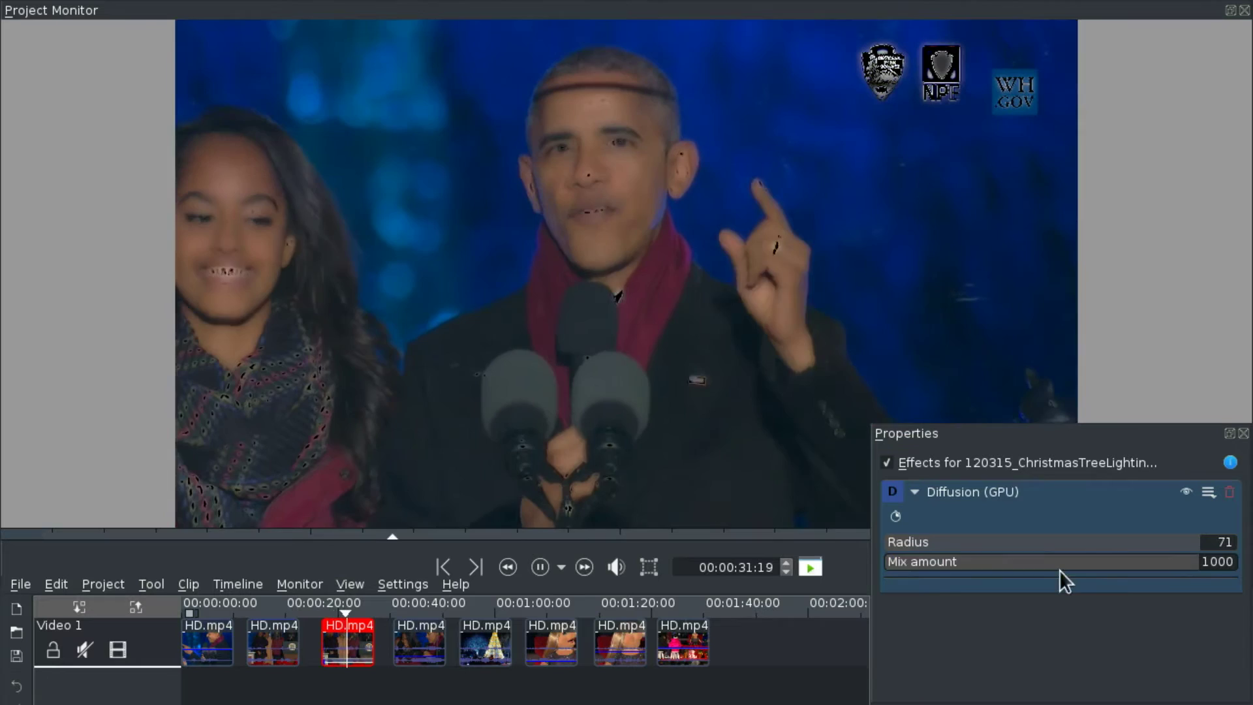
{"action": "left_click_drag", "start_coordinate": [1064, 565], "coordinate": [1043, 572]}
{"action": "left_click_drag", "start_coordinate": [903, 559], "coordinate": [895, 561]}
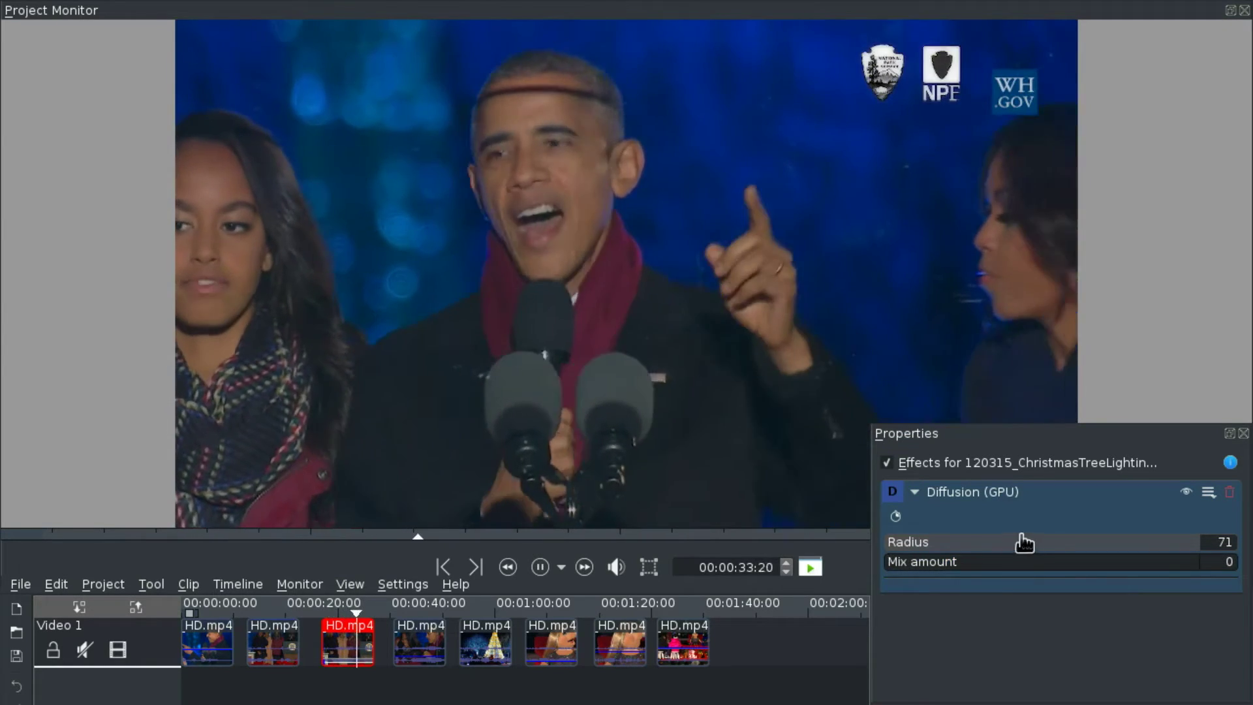
{"action": "scroll", "coordinate": [1027, 542], "scroll_direction": "up", "scroll_amount": 6}
{"action": "scroll", "coordinate": [1035, 551], "scroll_direction": "down", "scroll_amount": 1}
Replay the third clip and set Diffusion mix amount 1000 with radius 503.
{"action": "left_click", "coordinate": [324, 676]}
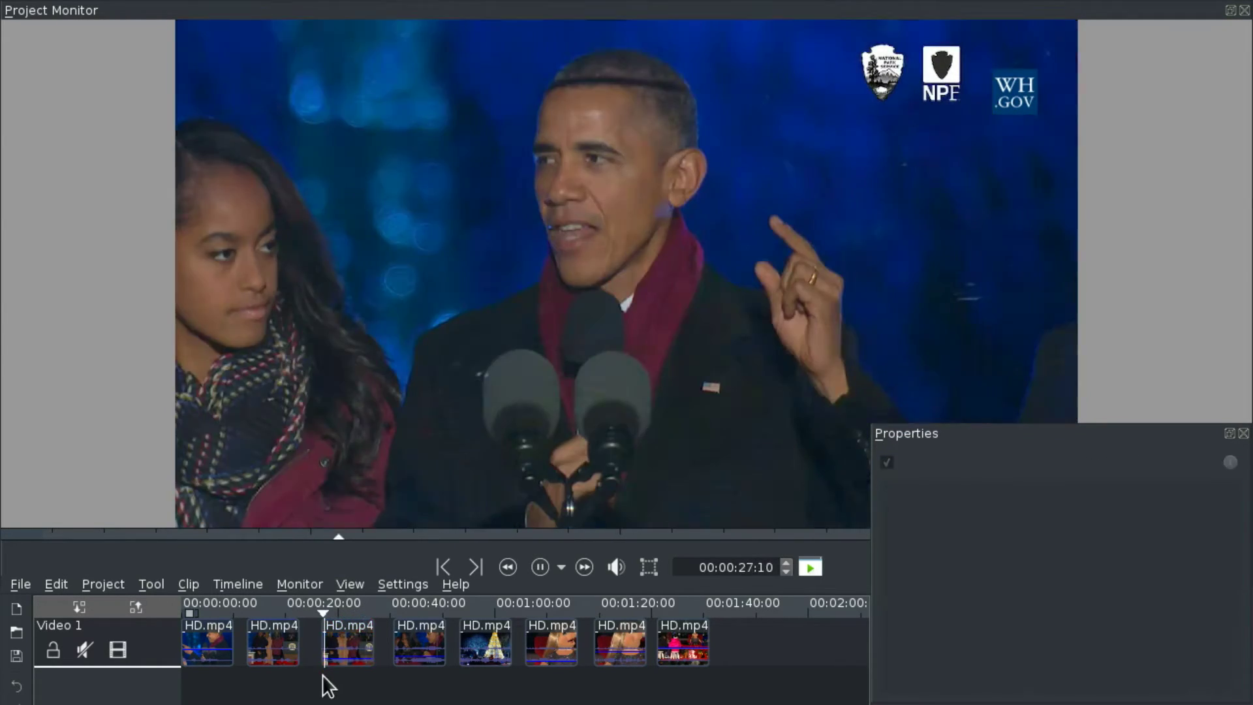
{"action": "left_click", "coordinate": [349, 647]}
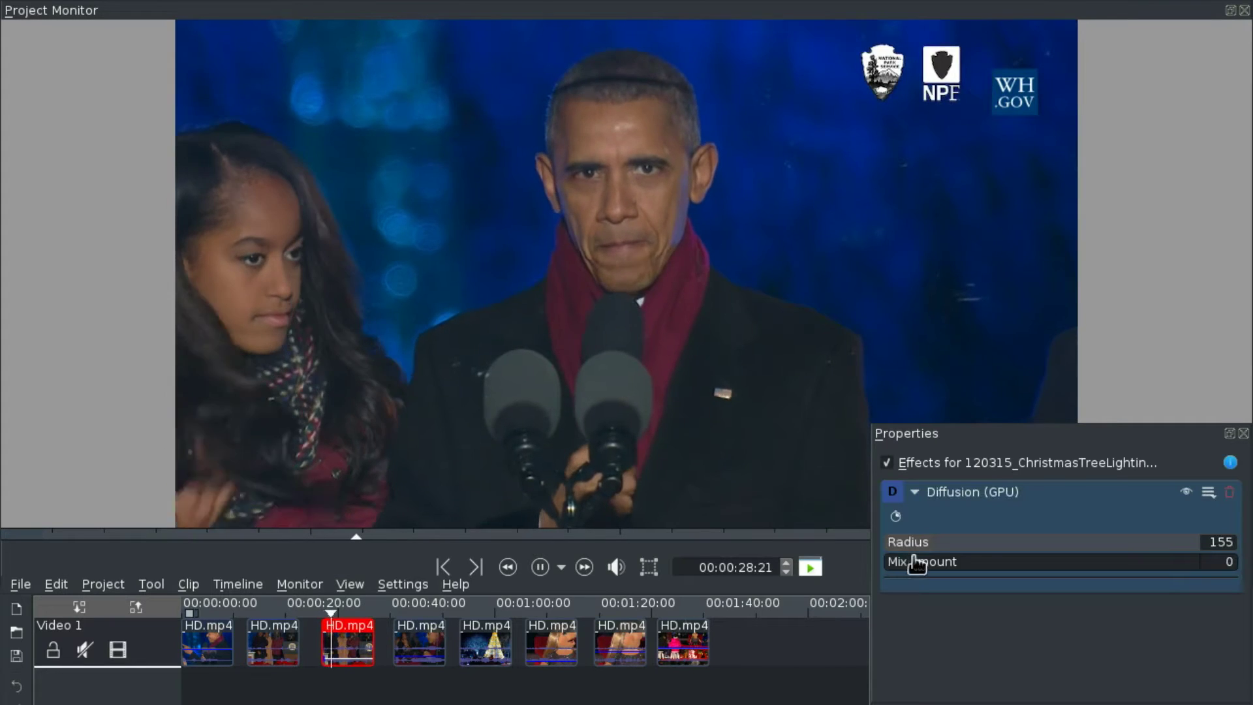
{"action": "left_click_drag", "start_coordinate": [915, 564], "coordinate": [1180, 562]}
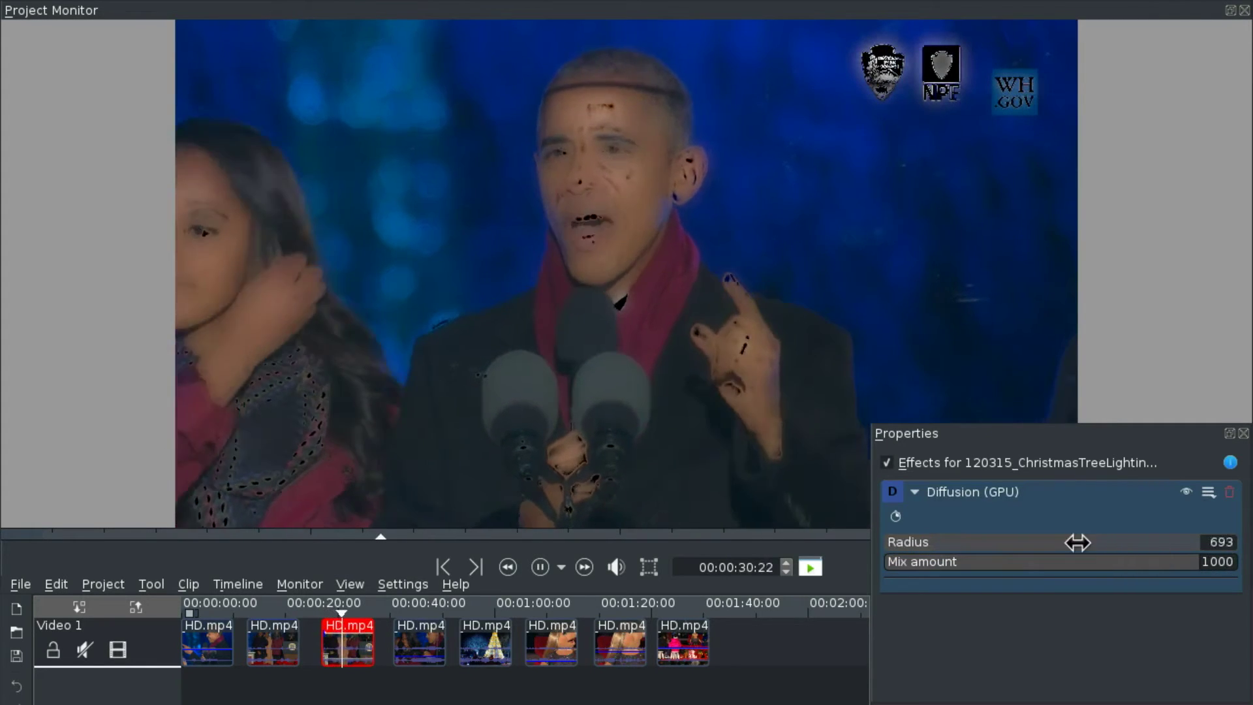
{"action": "left_click_drag", "start_coordinate": [1078, 542], "coordinate": [904, 541]}
{"action": "mouse_move", "coordinate": [1070, 548]}
{"action": "left_mouse_down"}
{"action": "mouse_move", "coordinate": [1096, 539]}
{"action": "mouse_move", "coordinate": [1057, 540]}
{"action": "left_mouse_up"}
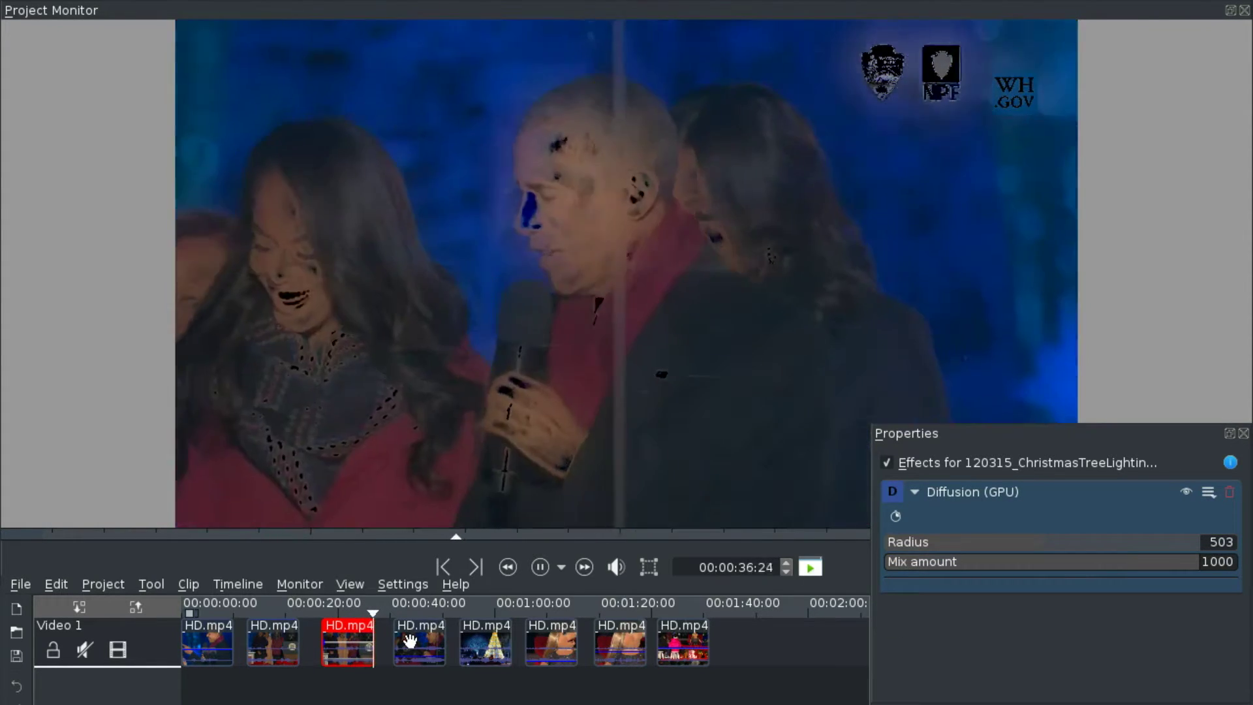
Set the fourth clip's glow radius to 525, strength to 885 and highlight cutoff threshold to 24.
{"action": "left_click", "coordinate": [410, 641]}
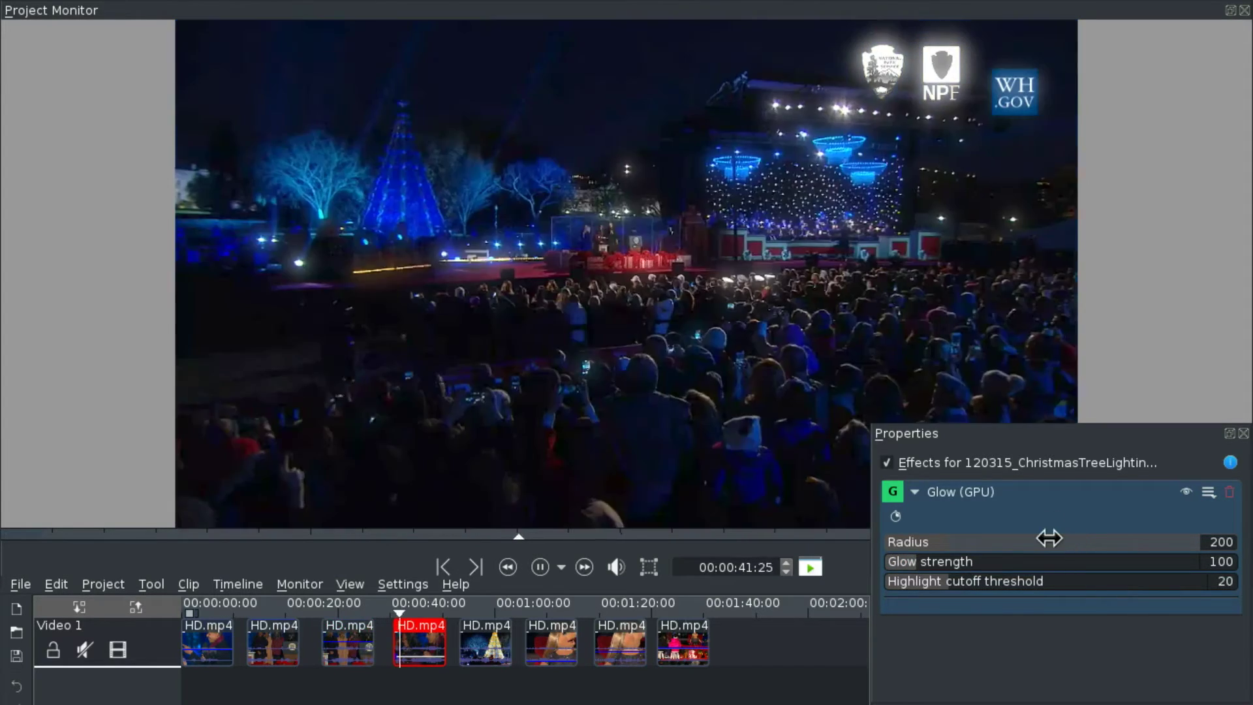
{"action": "left_click", "coordinate": [1048, 538]}
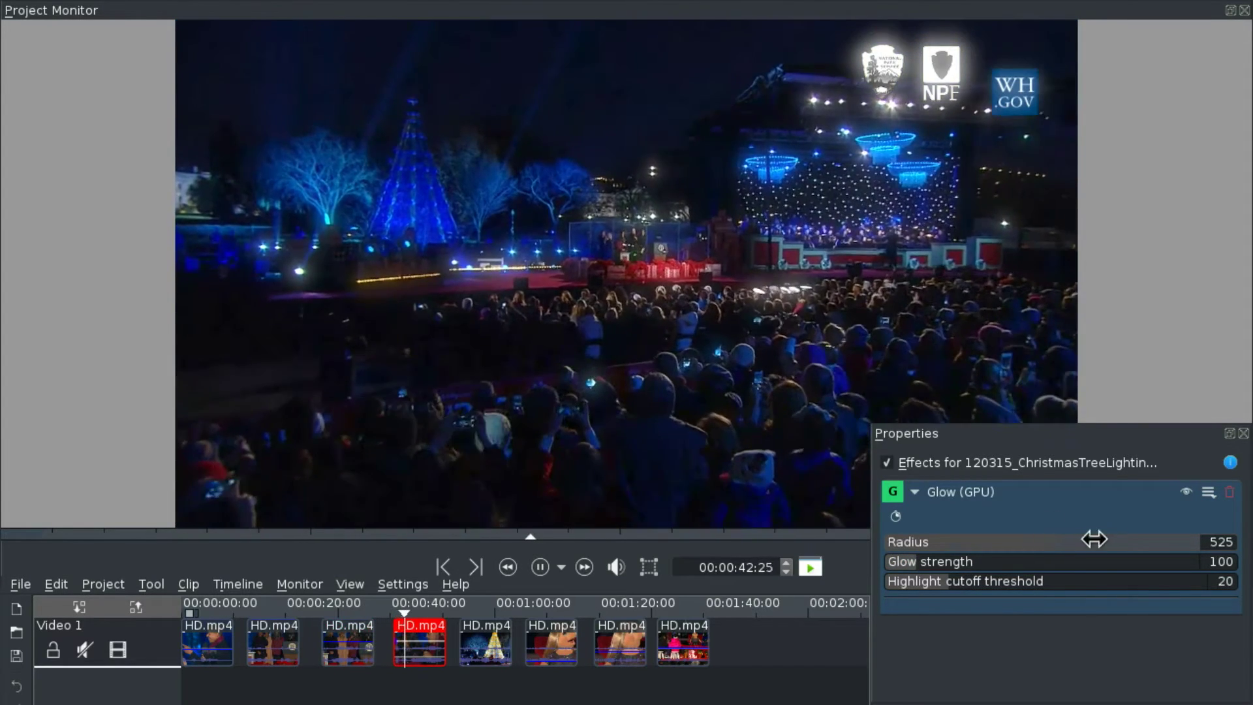
{"action": "left_click", "coordinate": [1132, 561]}
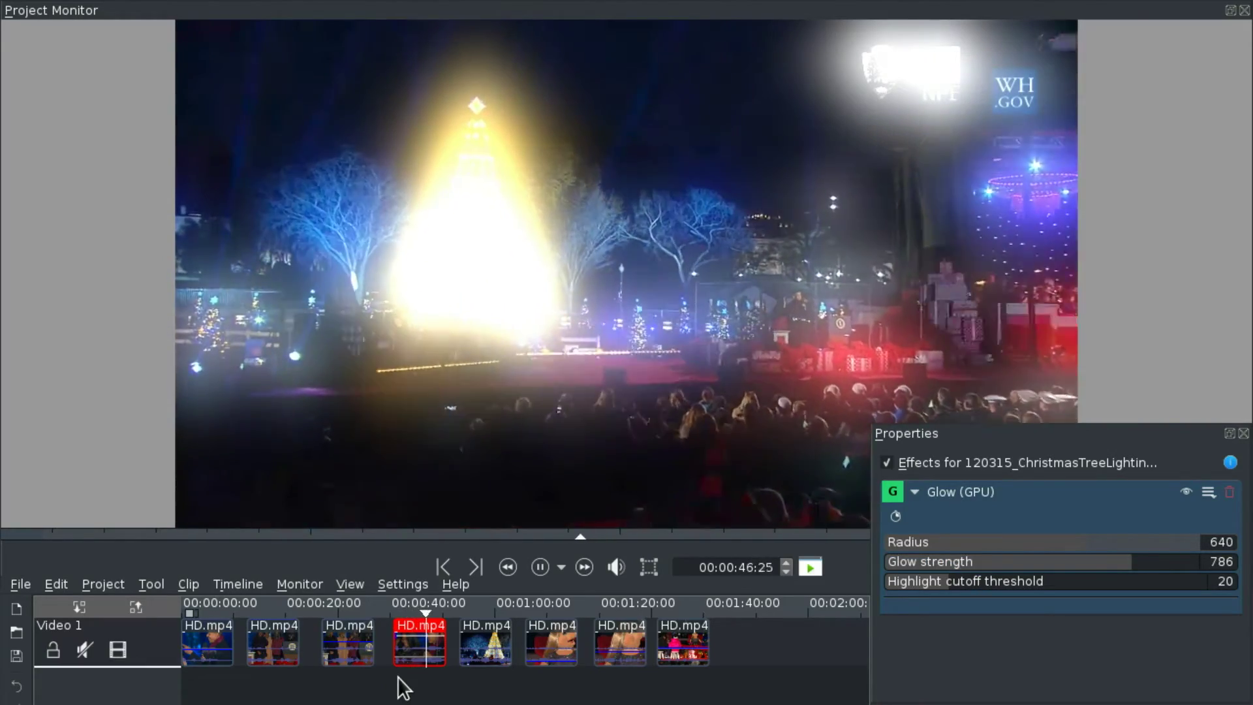
{"action": "left_click", "coordinate": [398, 675]}
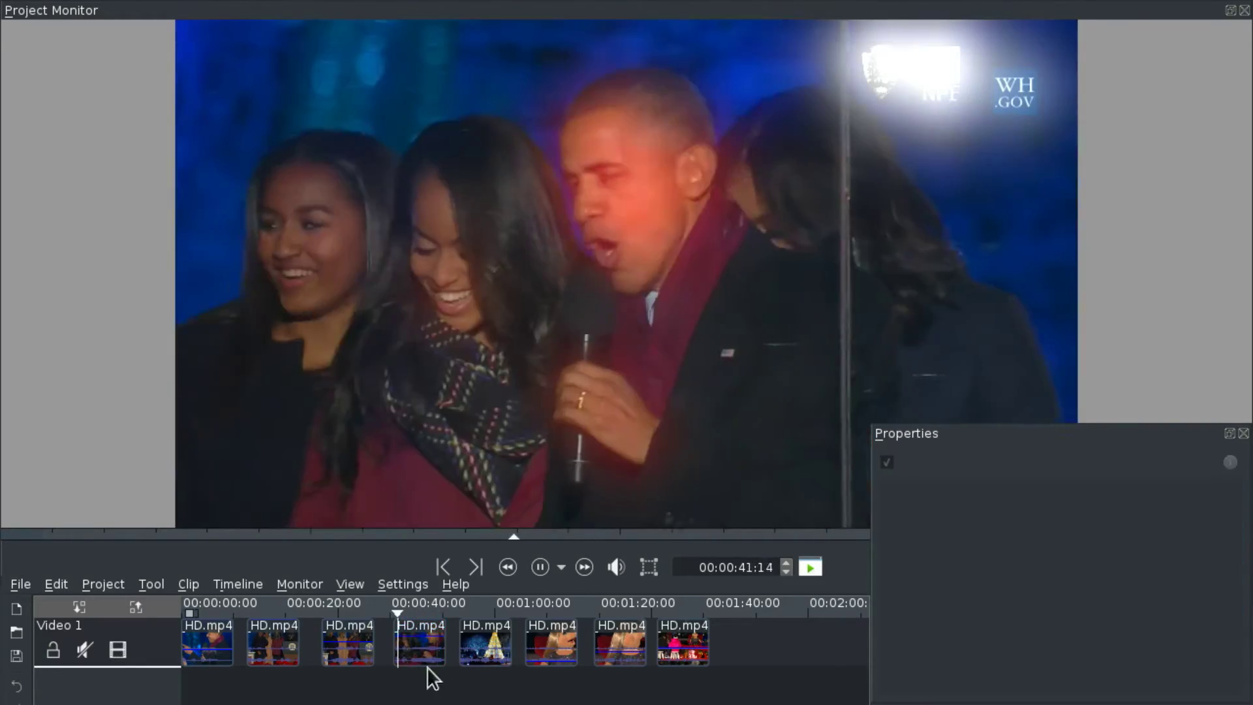
{"action": "left_click", "coordinate": [401, 636]}
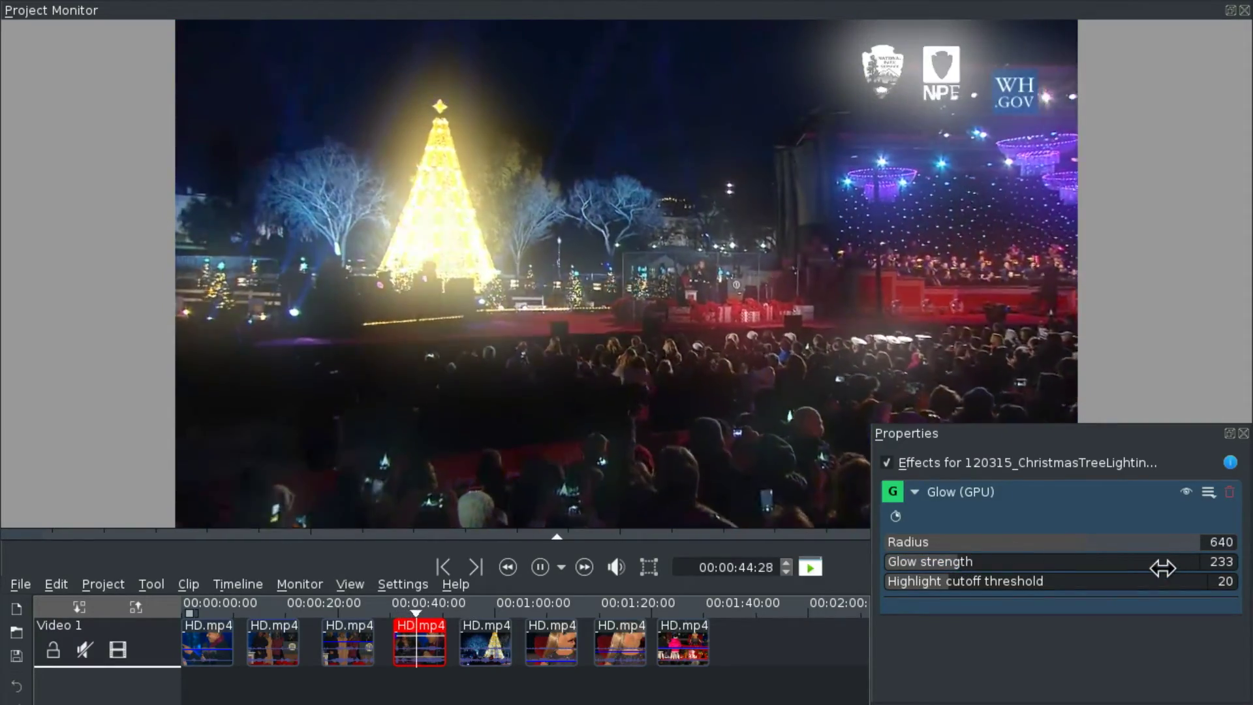
{"action": "left_click", "coordinate": [1161, 568]}
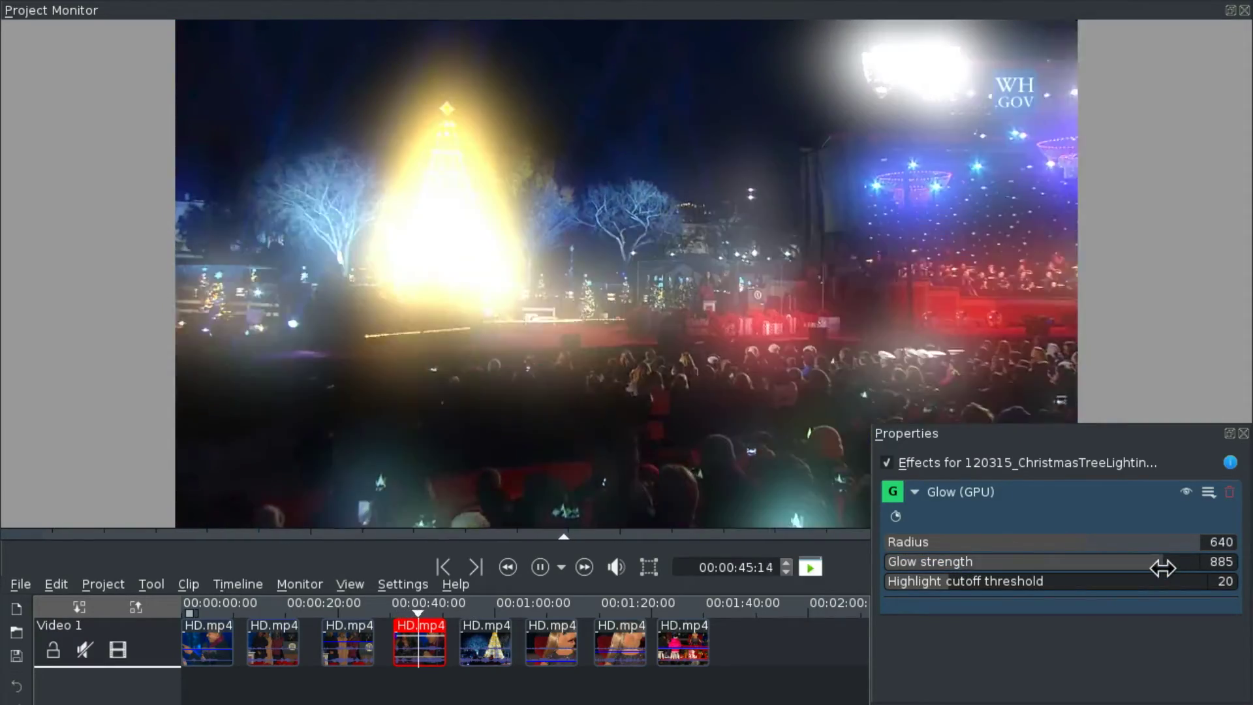
{"action": "left_click", "coordinate": [1081, 582]}
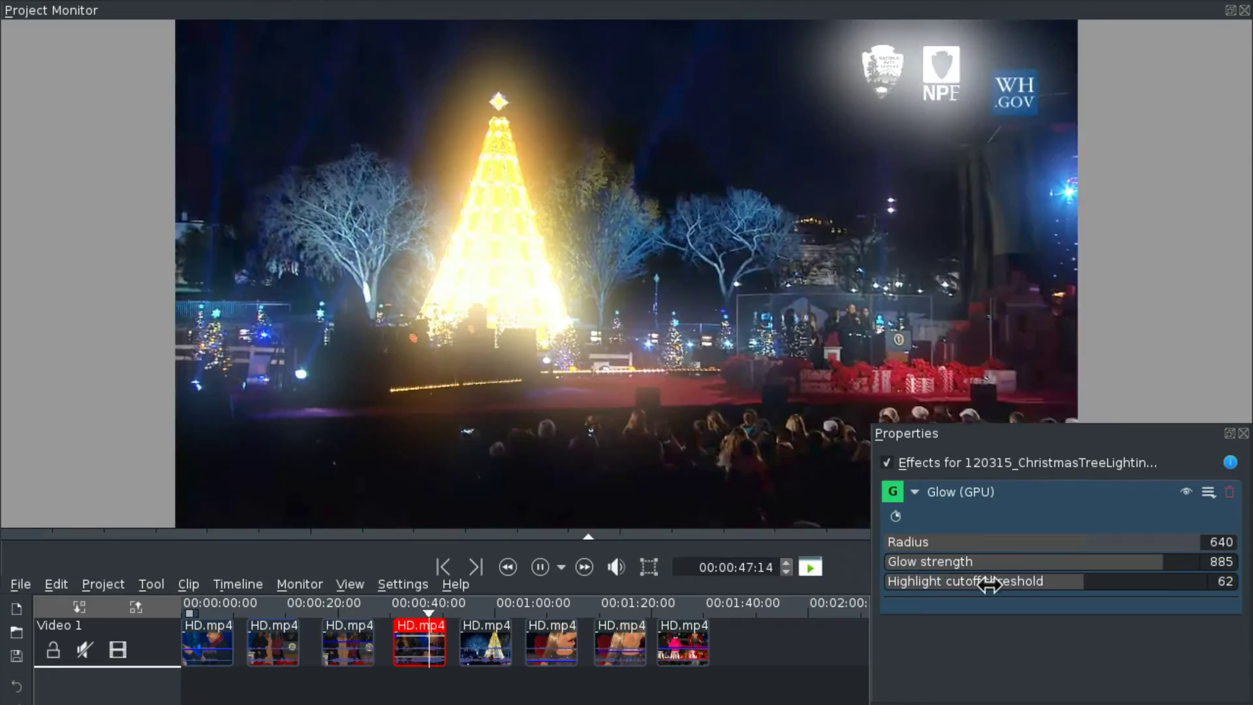
{"action": "left_click", "coordinate": [967, 587]}
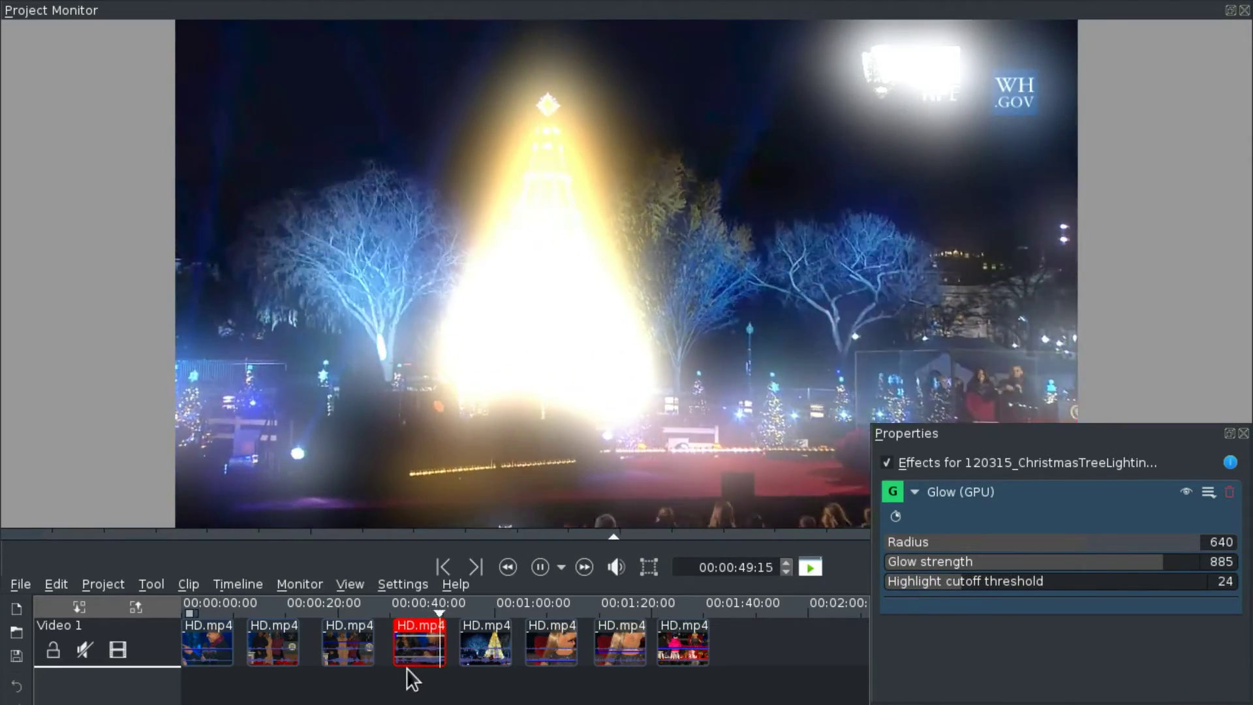
Replay the fourth clip and settle the glow strength at 938.
{"action": "left_click", "coordinate": [396, 669]}
{"action": "left_click", "coordinate": [400, 654]}
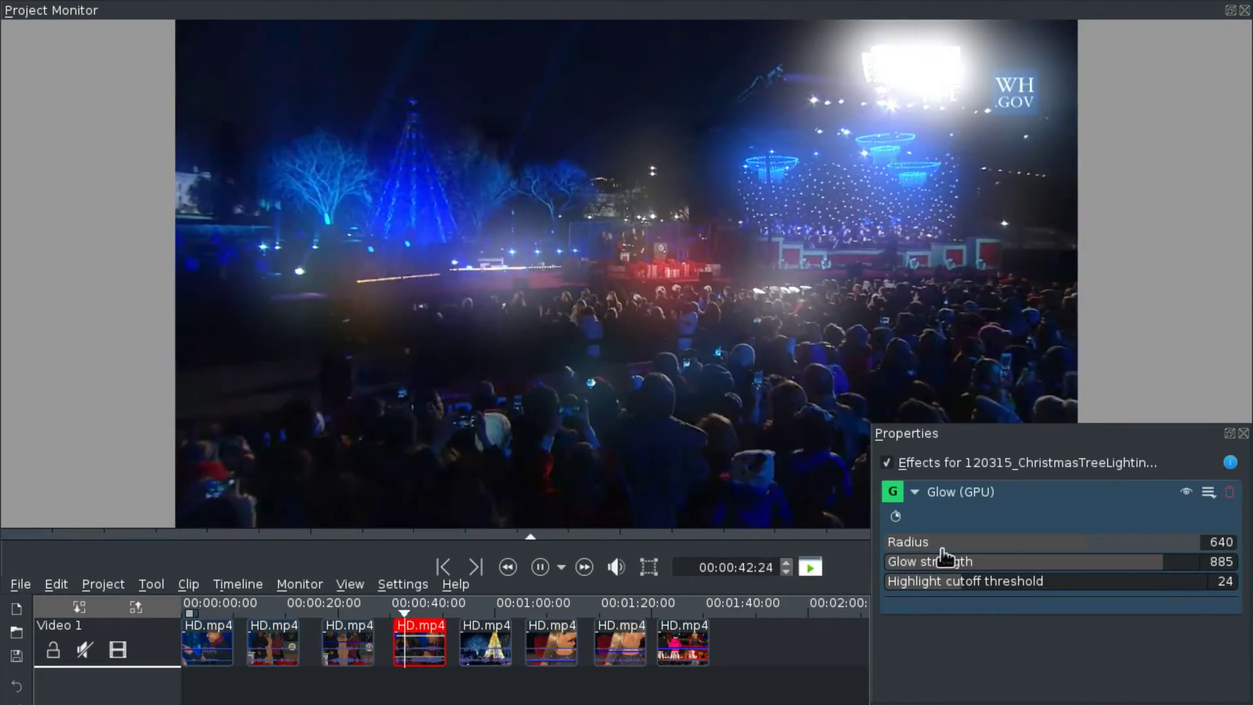
{"action": "left_click", "coordinate": [944, 559]}
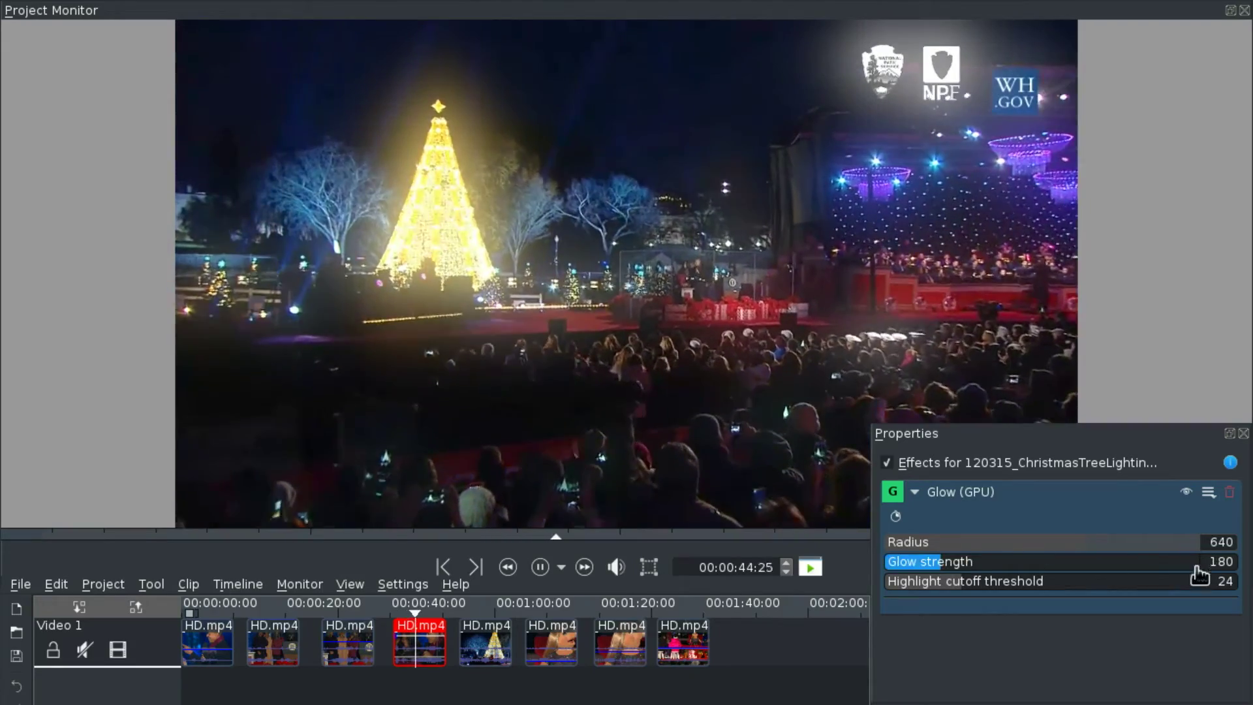
{"action": "left_click", "coordinate": [1179, 561]}
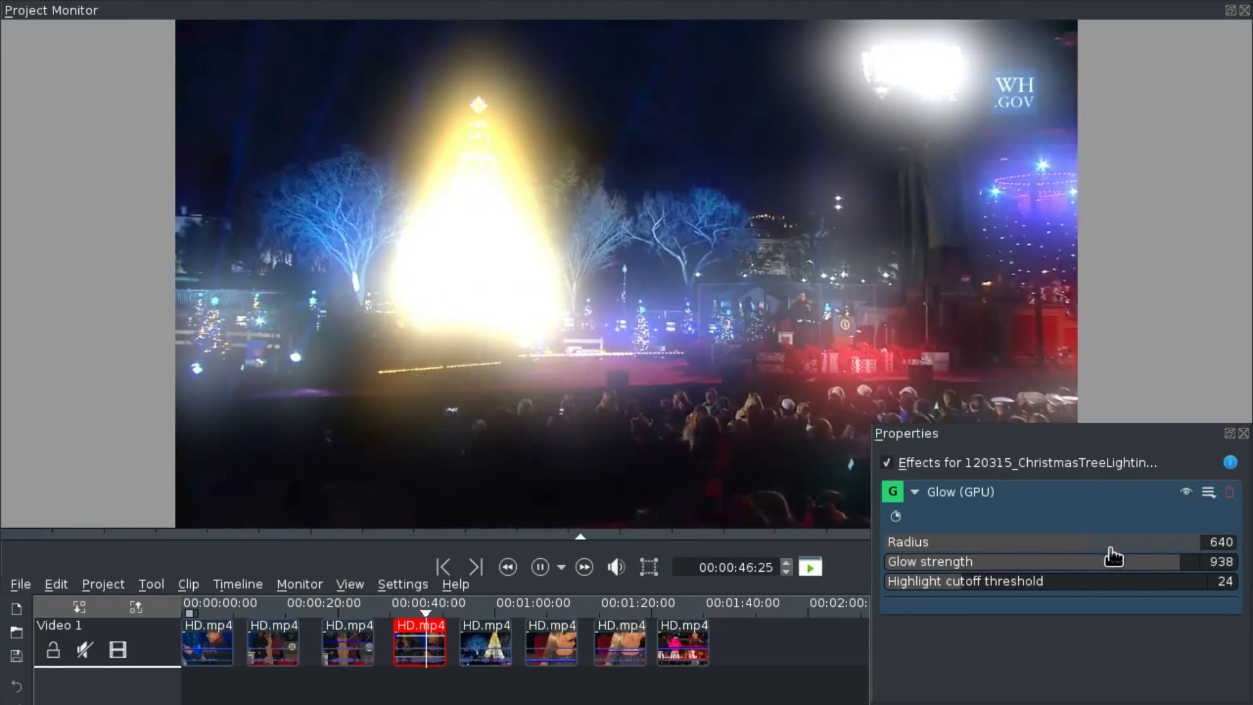
{"action": "left_click", "coordinate": [506, 662]}
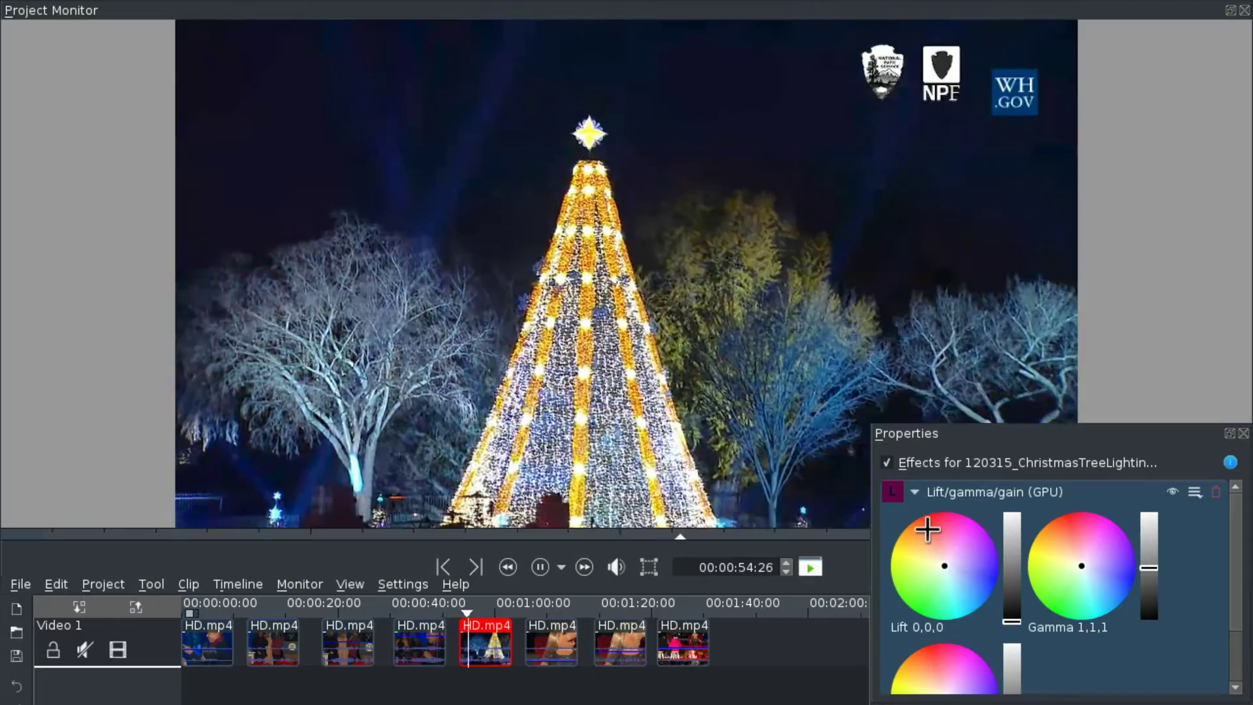
Move the fifth clip's lift colour point and set gamma balance to 0.61, 0.84, 1.
{"action": "left_click", "coordinate": [927, 526]}
{"action": "left_click", "coordinate": [1080, 525]}
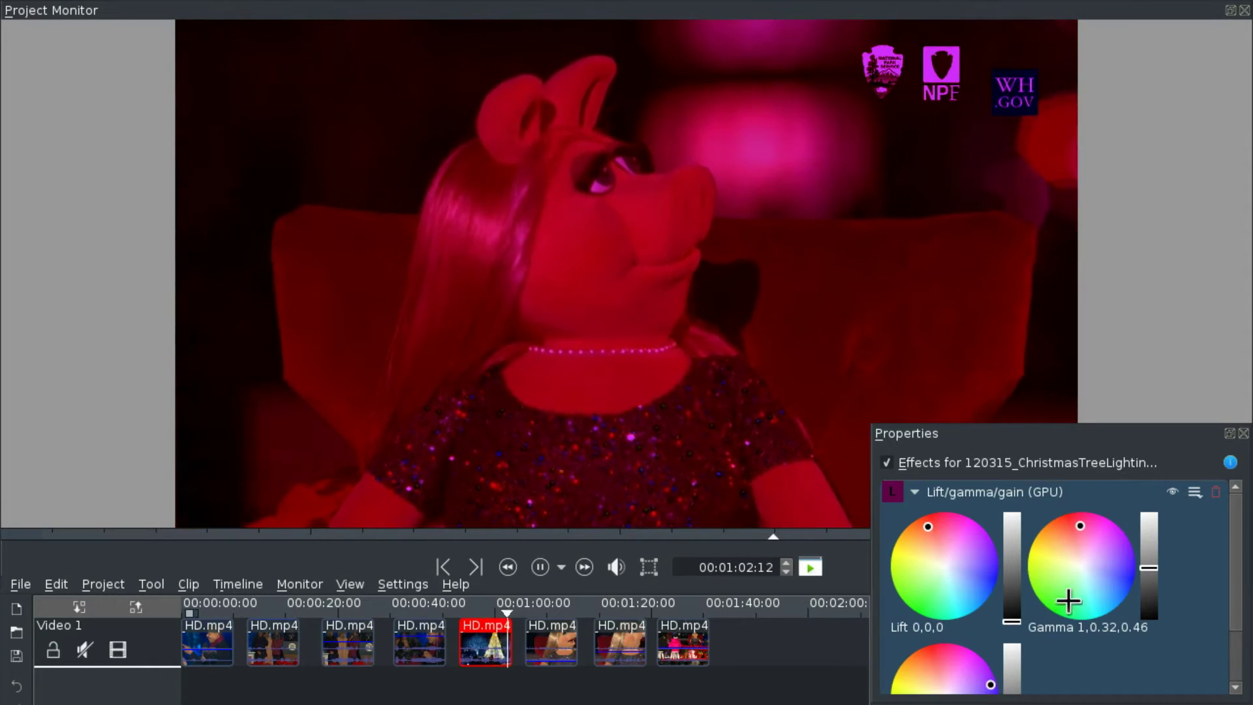
{"action": "left_click", "coordinate": [1096, 585]}
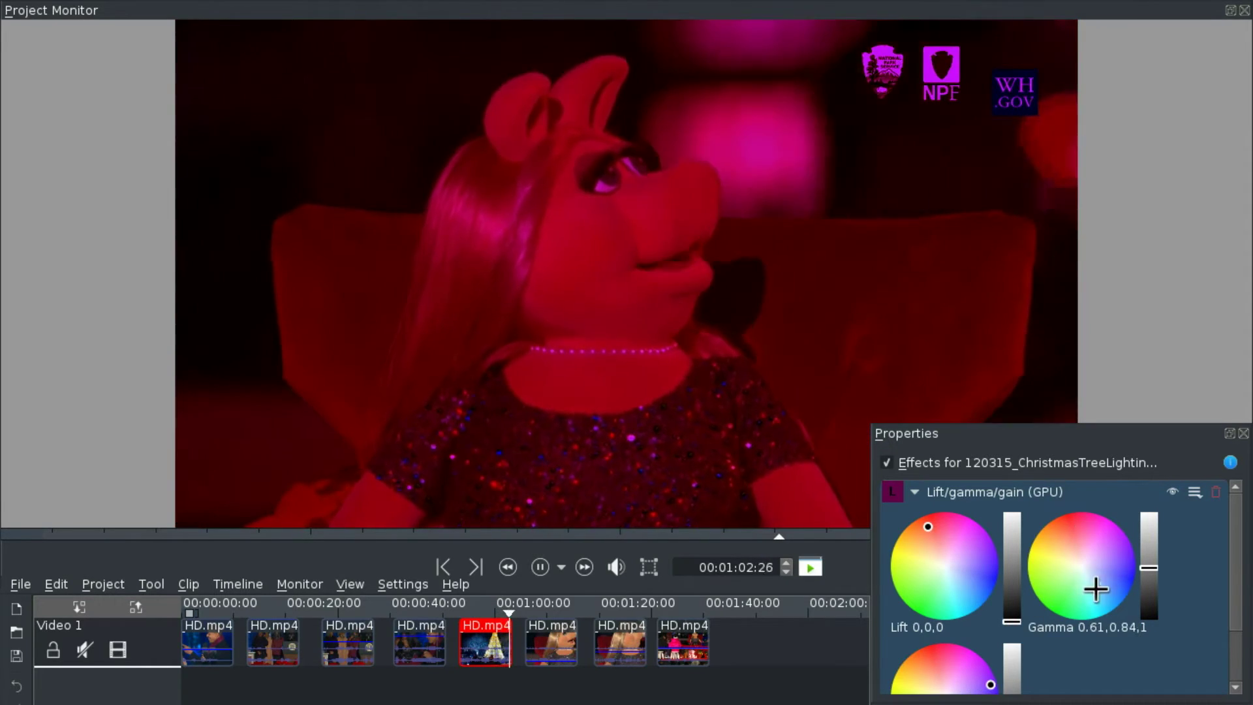
Test the sixth clip's Saturation far above normal, then bring it back from greyscale.
{"action": "left_click", "coordinate": [549, 647]}
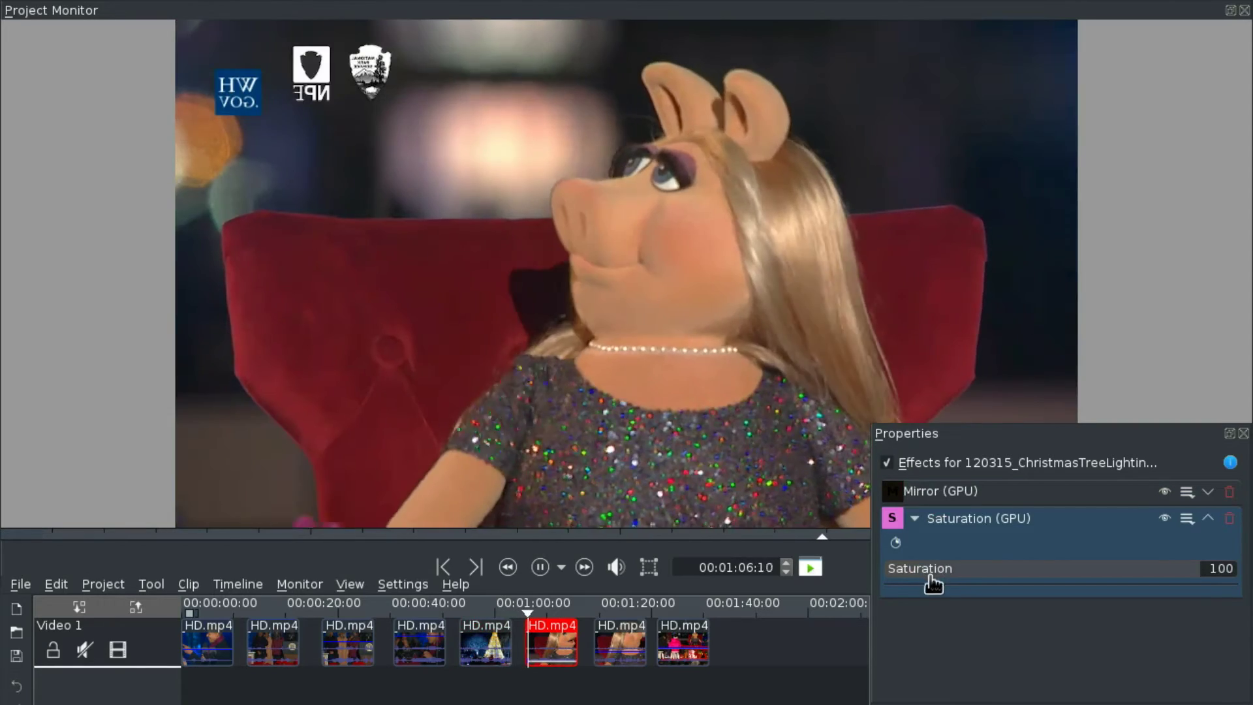
{"action": "left_click_drag", "start_coordinate": [933, 569], "coordinate": [1208, 570]}
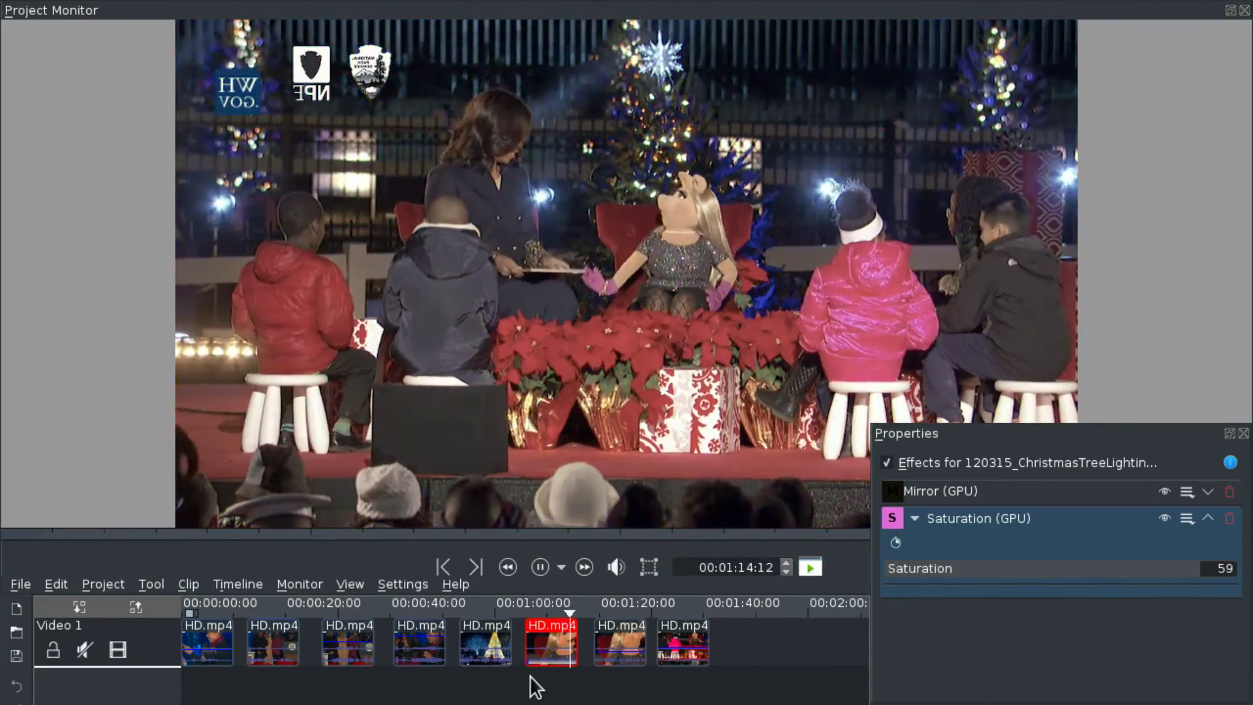
{"action": "left_click", "coordinate": [531, 675]}
{"action": "left_click", "coordinate": [552, 659]}
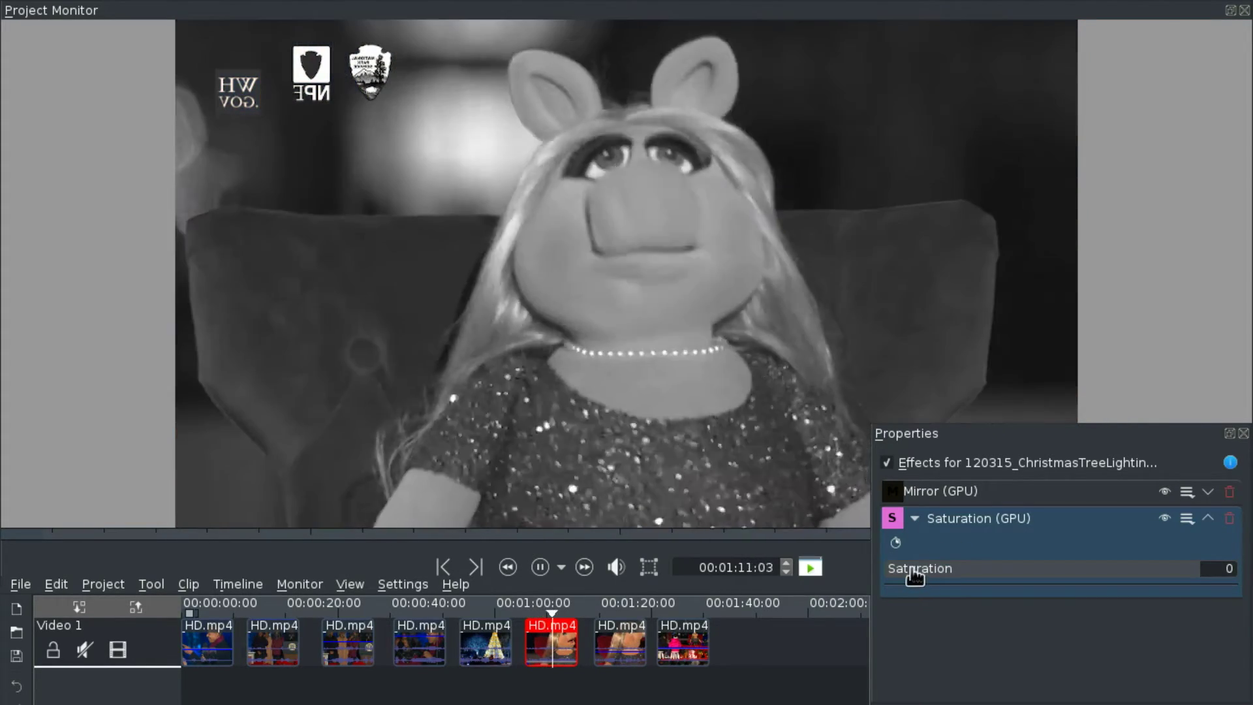
{"action": "left_click_drag", "start_coordinate": [914, 574], "coordinate": [979, 567]}
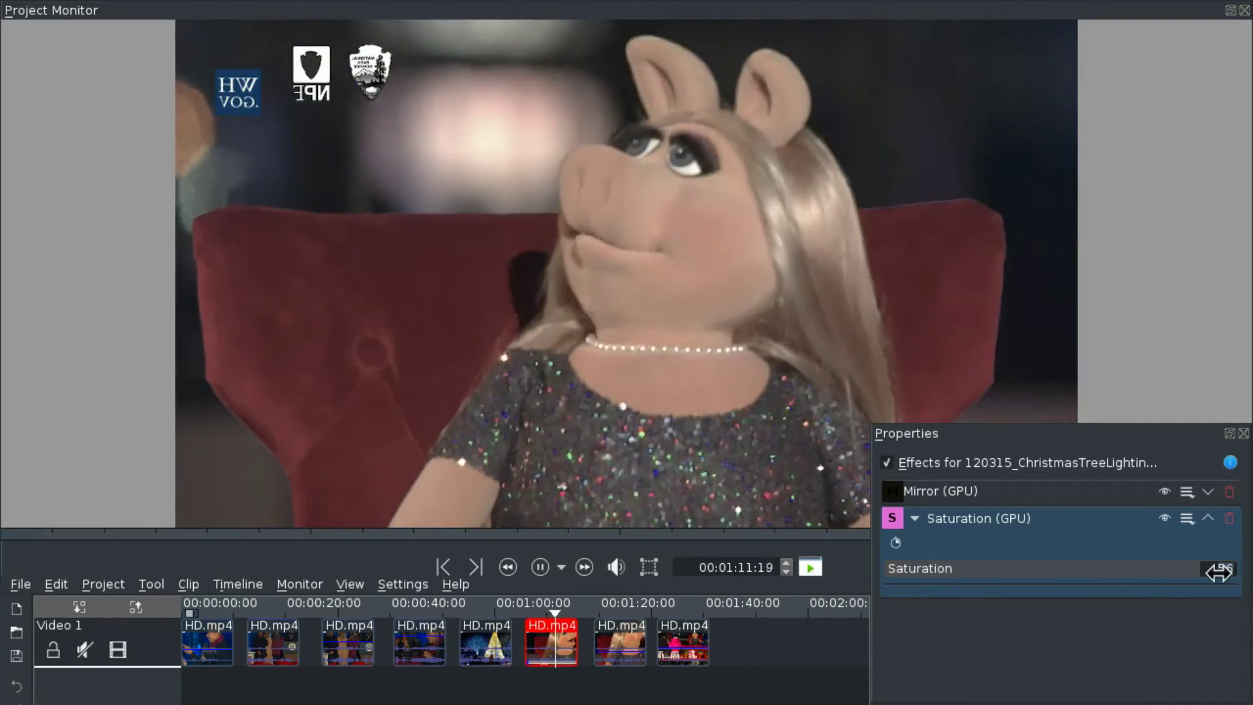
Enter a saturation value of 120 and replay the sixth clip to check it.
{"action": "left_click", "coordinate": [1218, 572]}
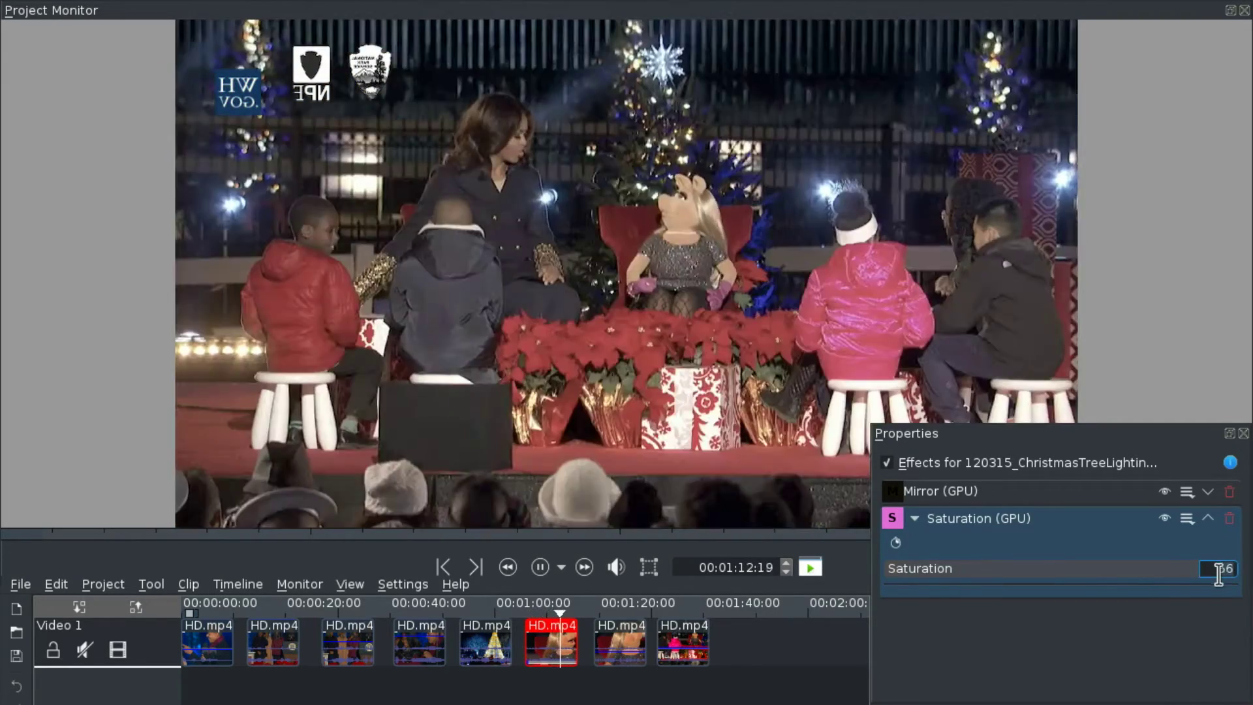
{"action": "type", "text": "120"}
{"action": "key", "text": "Return"}
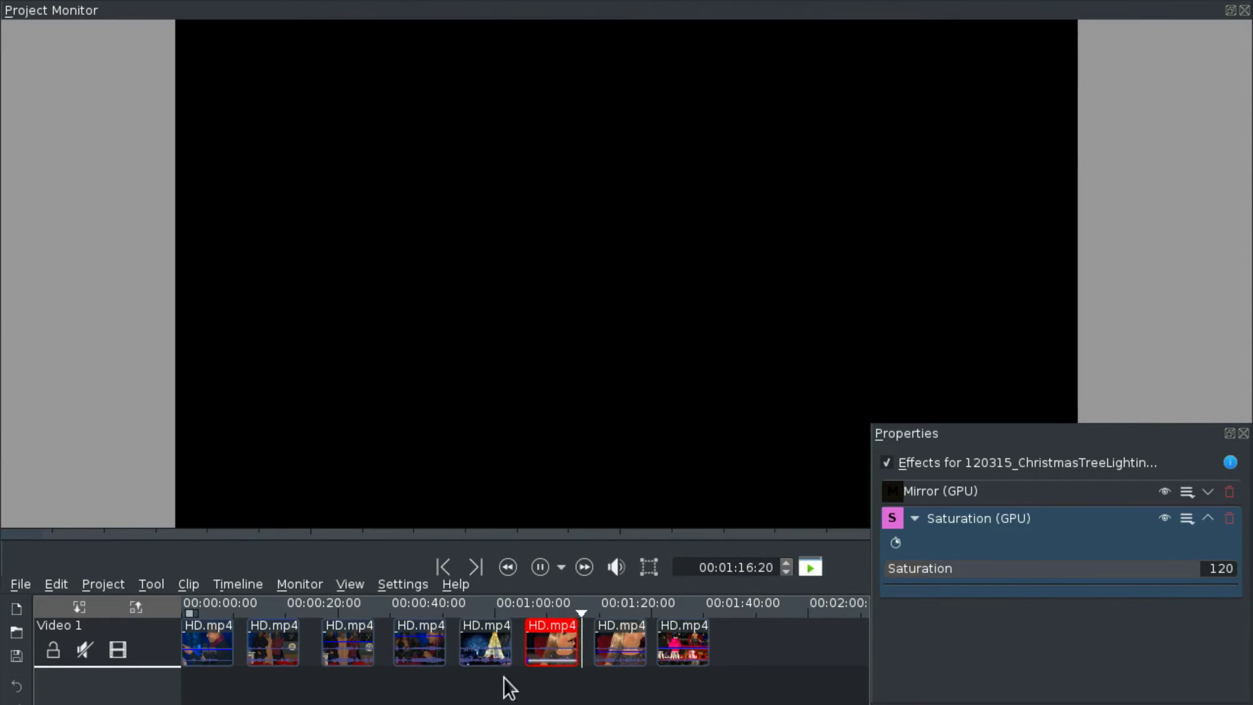
{"action": "left_click", "coordinate": [540, 688]}
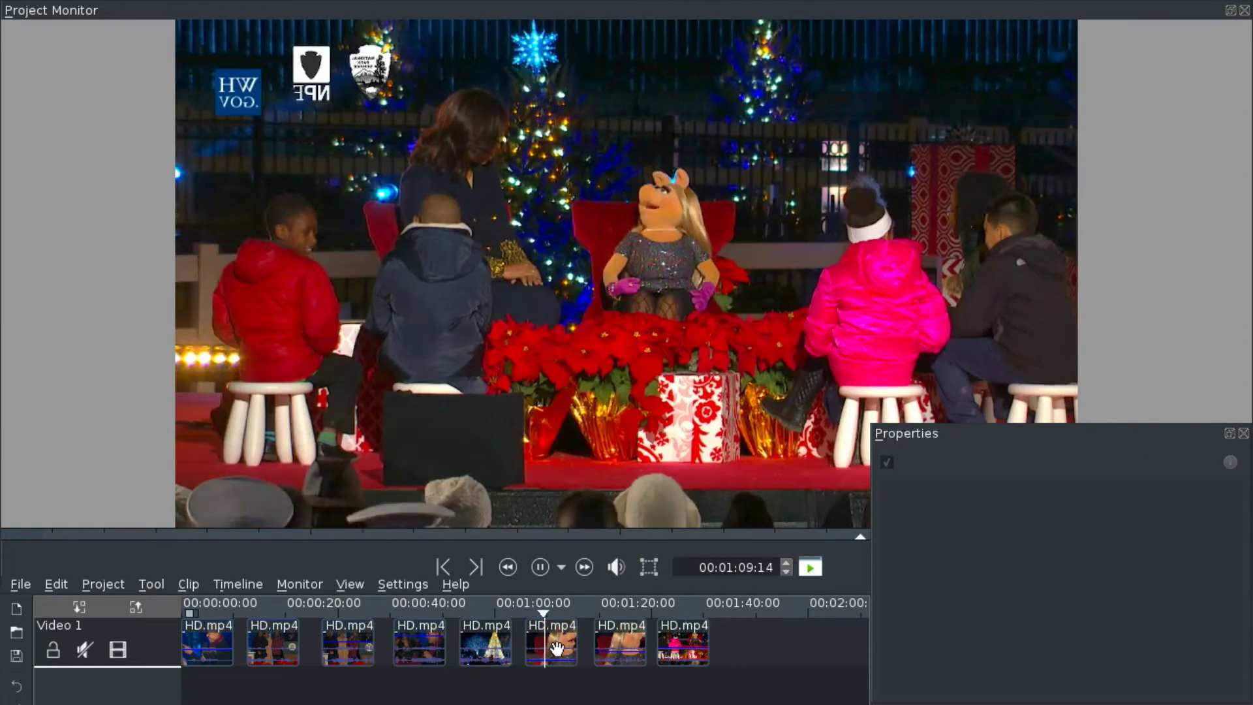
{"action": "left_click", "coordinate": [579, 659]}
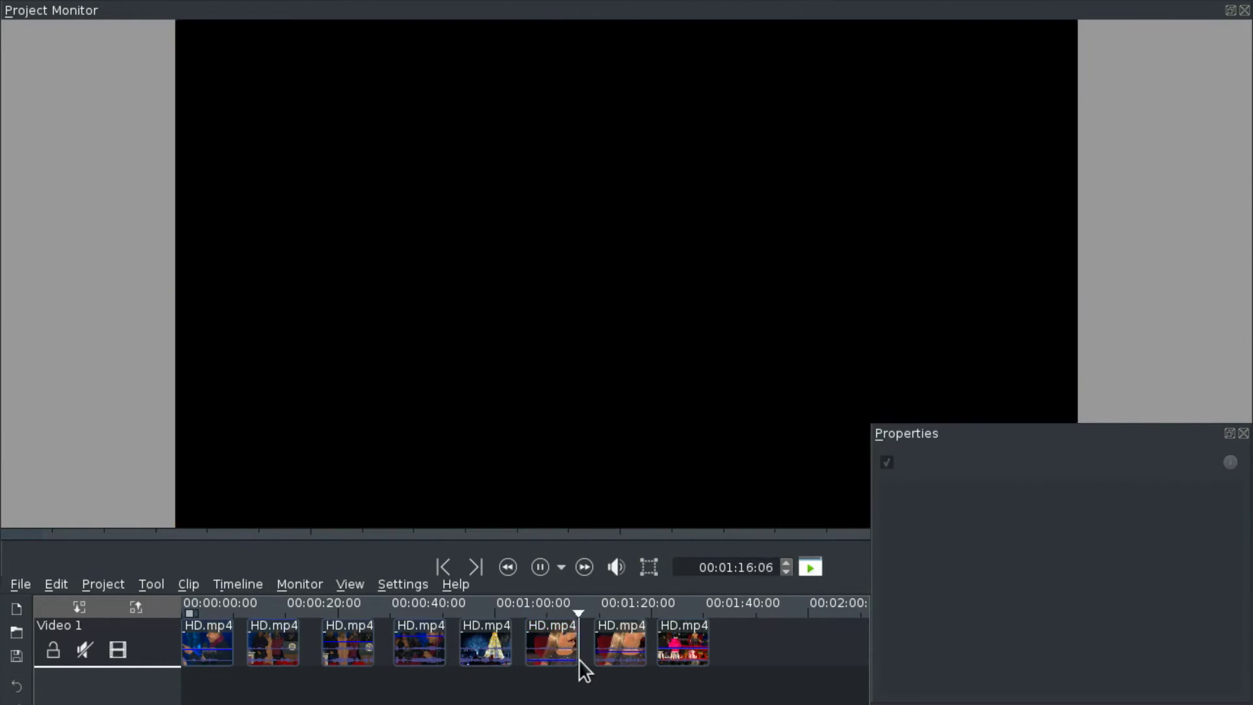
{"action": "left_click", "coordinate": [546, 643]}
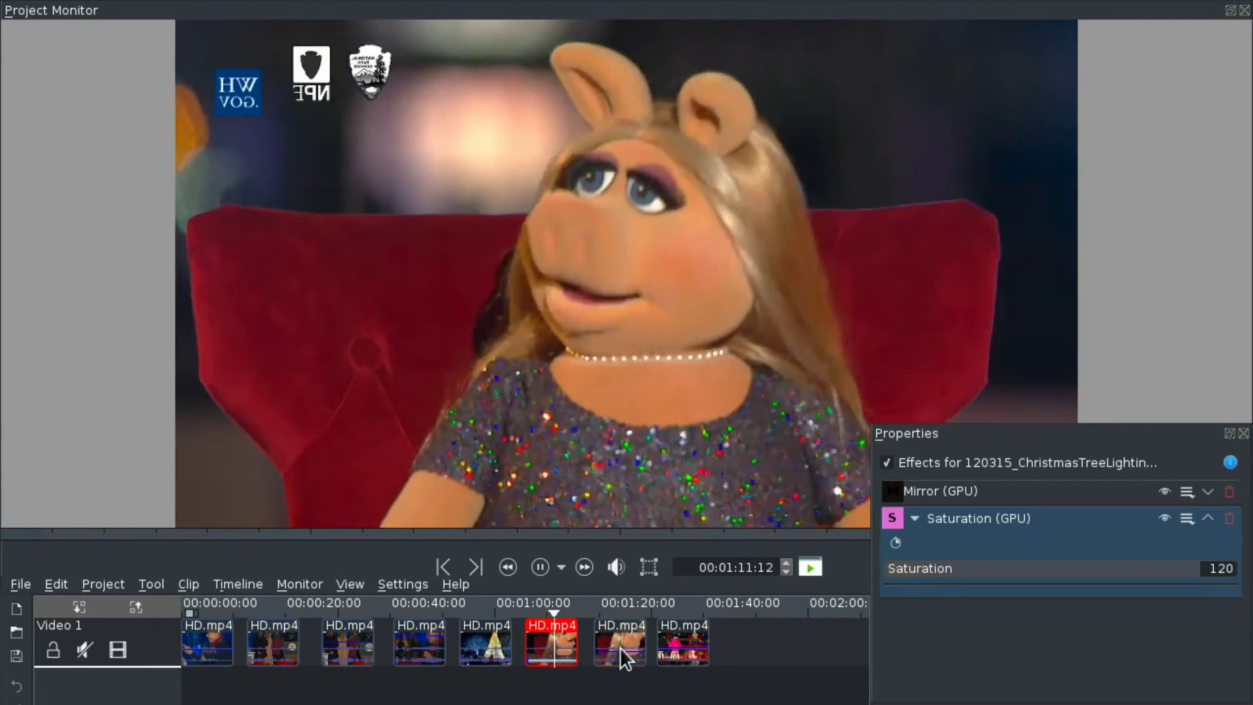
{"action": "left_click", "coordinate": [619, 648]}
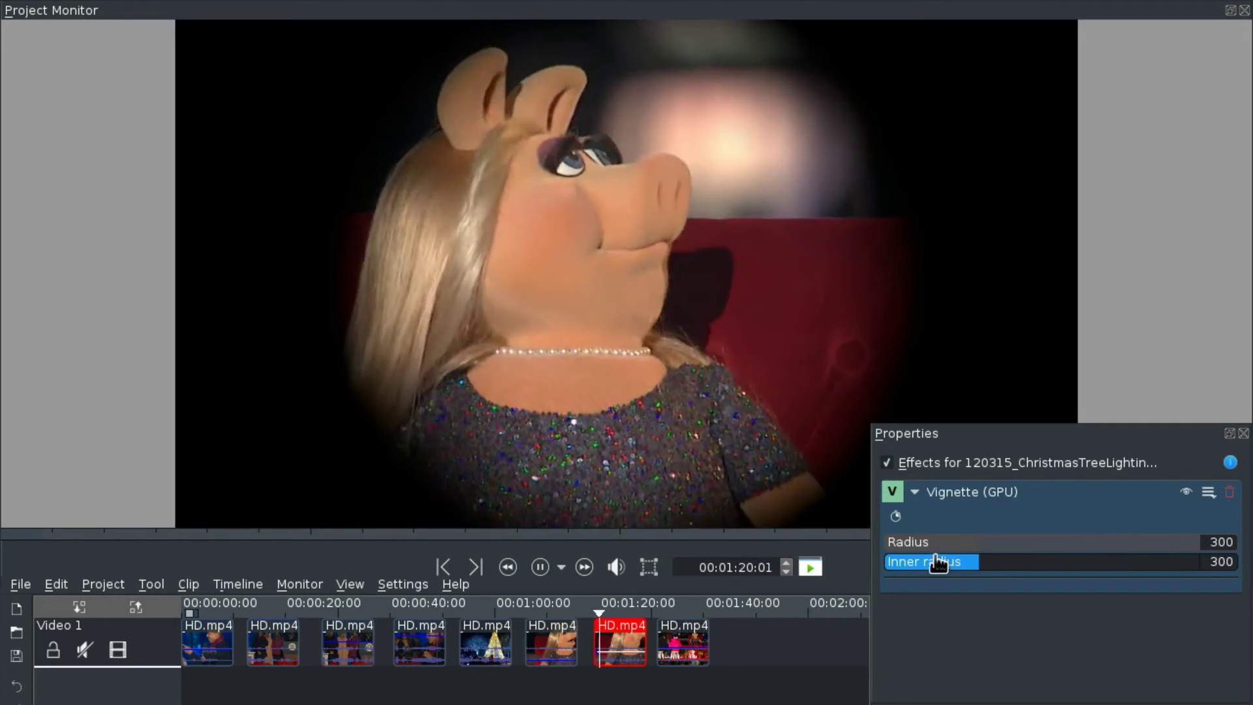
Try several seventh-clip vignette sizes, ending at radius 801 and inner radius 562.
{"action": "left_click", "coordinate": [1120, 537]}
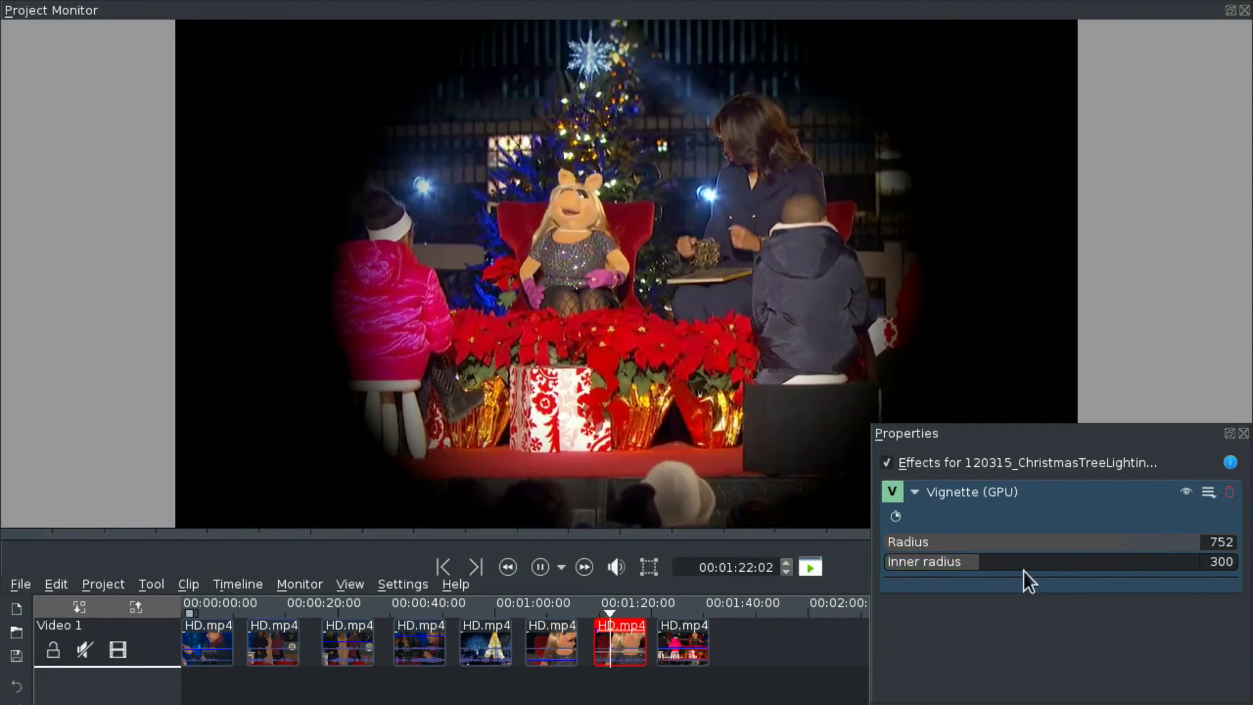
{"action": "left_click", "coordinate": [1047, 565]}
{"action": "left_click", "coordinate": [1051, 547]}
{"action": "left_click", "coordinate": [969, 565]}
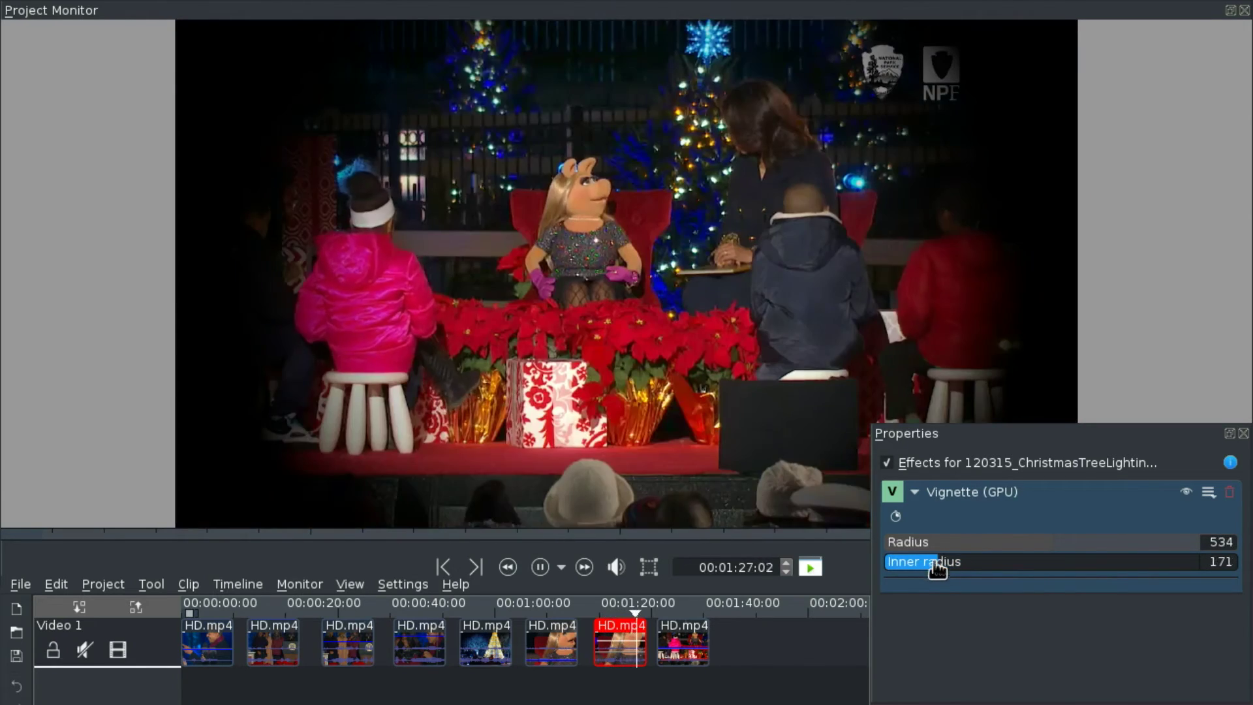
{"action": "left_click", "coordinate": [603, 653]}
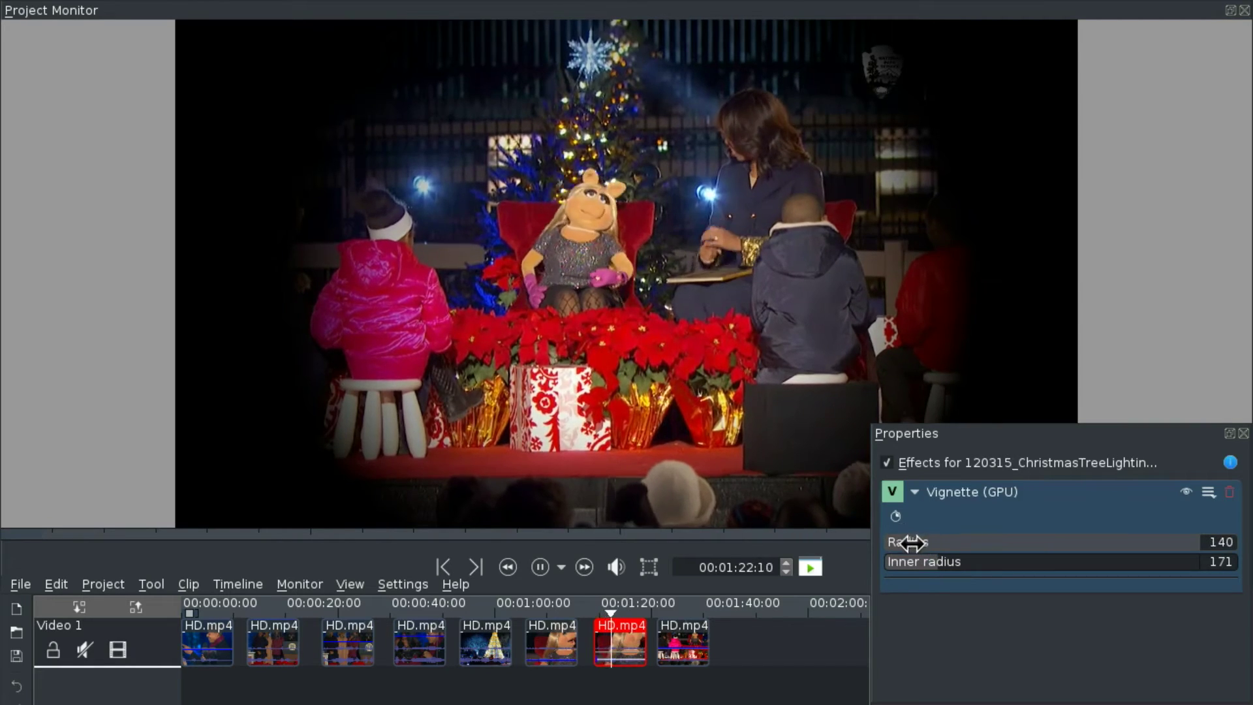
{"action": "left_click_drag", "start_coordinate": [911, 541], "coordinate": [899, 548]}
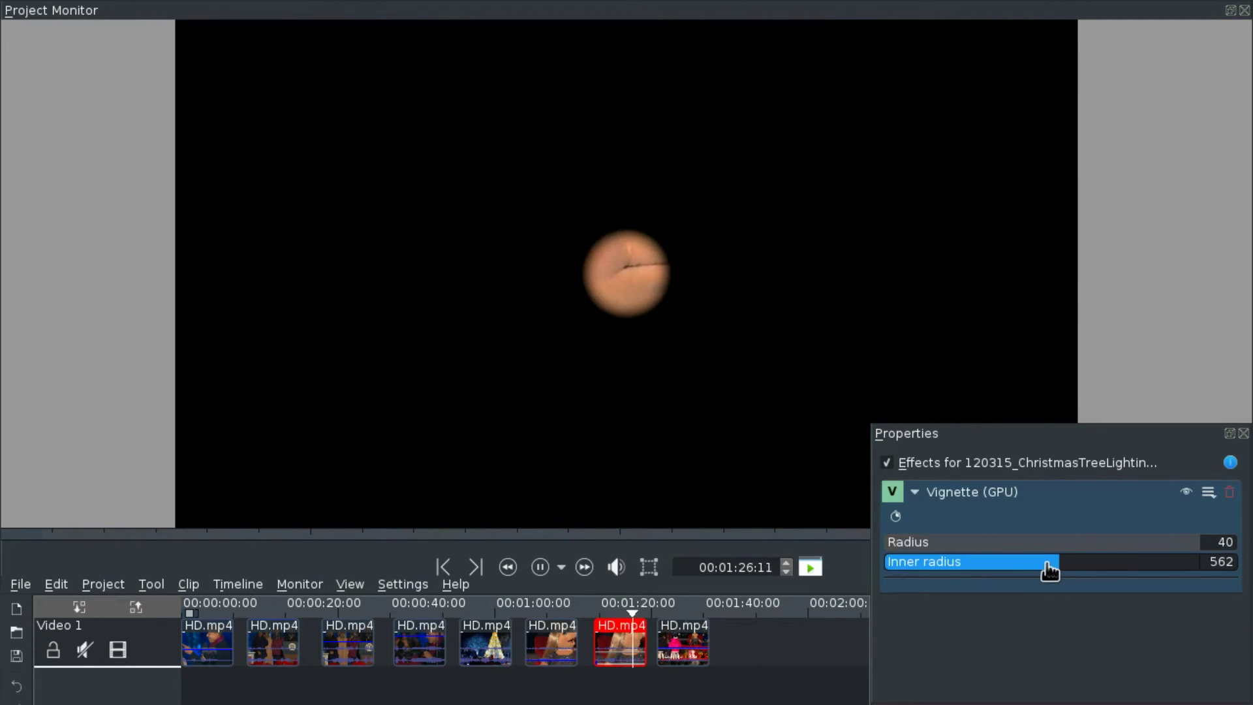
{"action": "left_click_drag", "start_coordinate": [1135, 543], "coordinate": [1099, 545]}
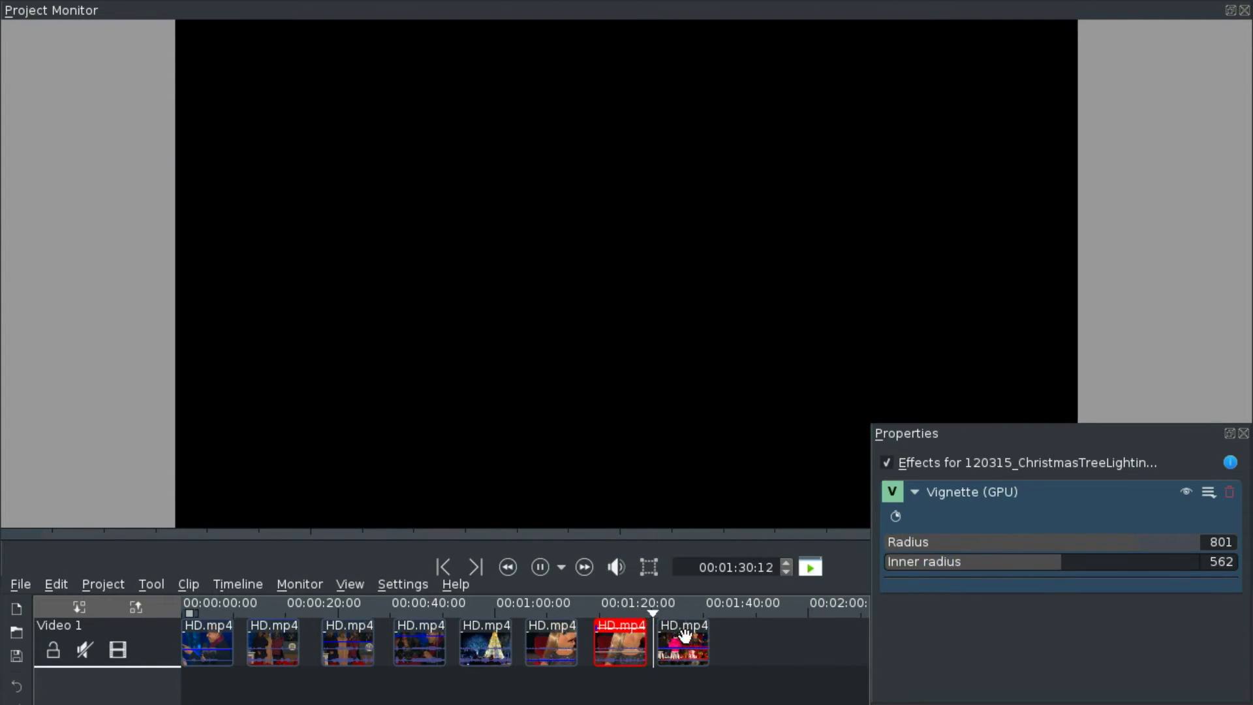
Try the last clip's colour temperature at 3720, 13662, the minimum and 2739.
{"action": "left_click", "coordinate": [684, 635]}
{"action": "left_click", "coordinate": [946, 569]}
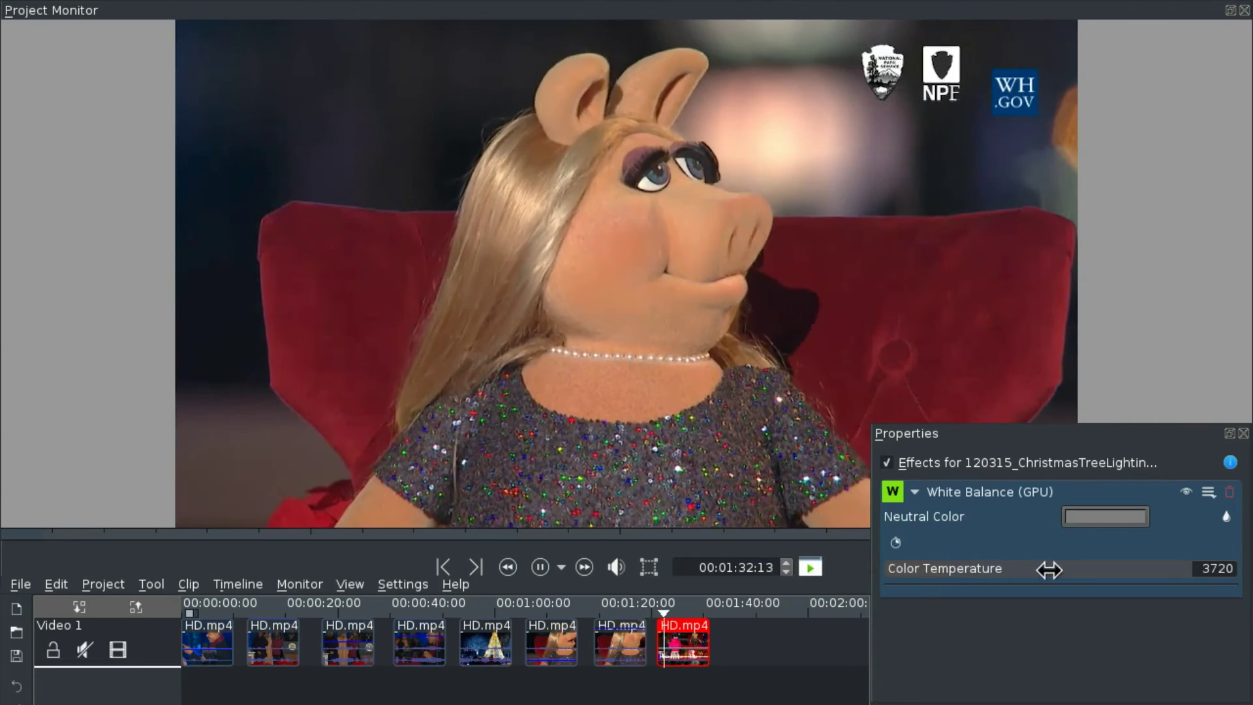
{"action": "left_click", "coordinate": [1163, 569]}
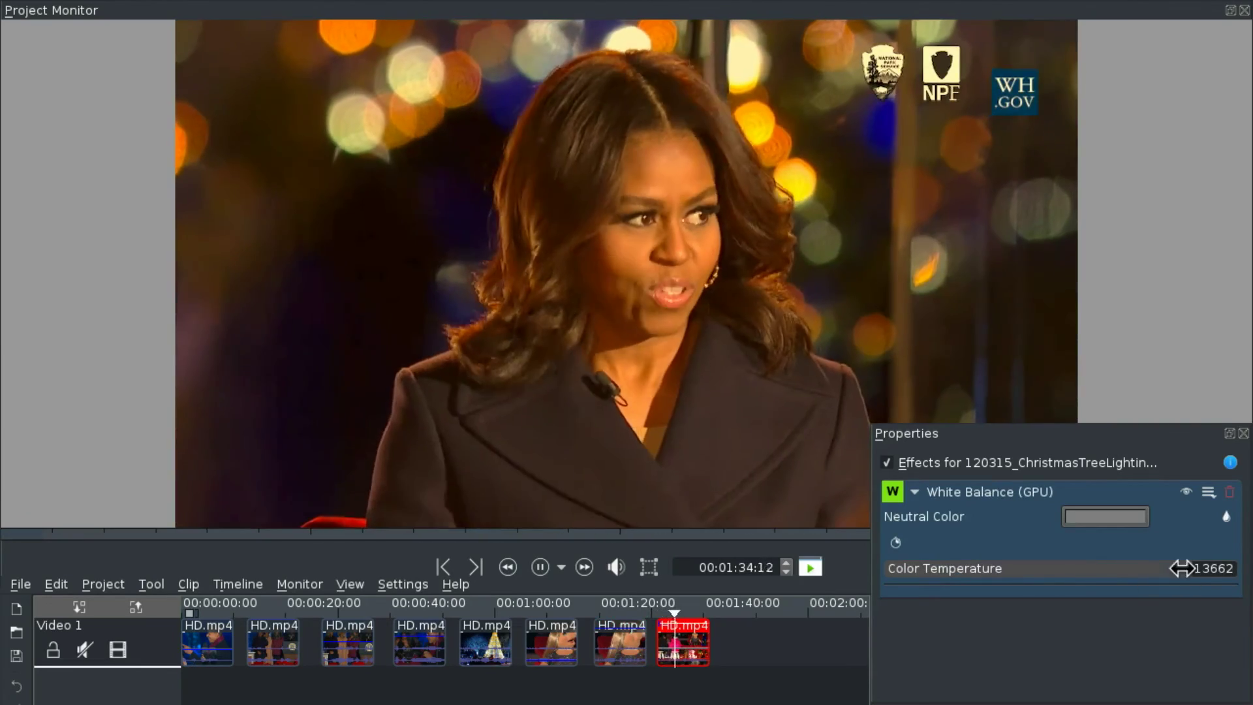
{"action": "left_click_drag", "start_coordinate": [1180, 567], "coordinate": [867, 579]}
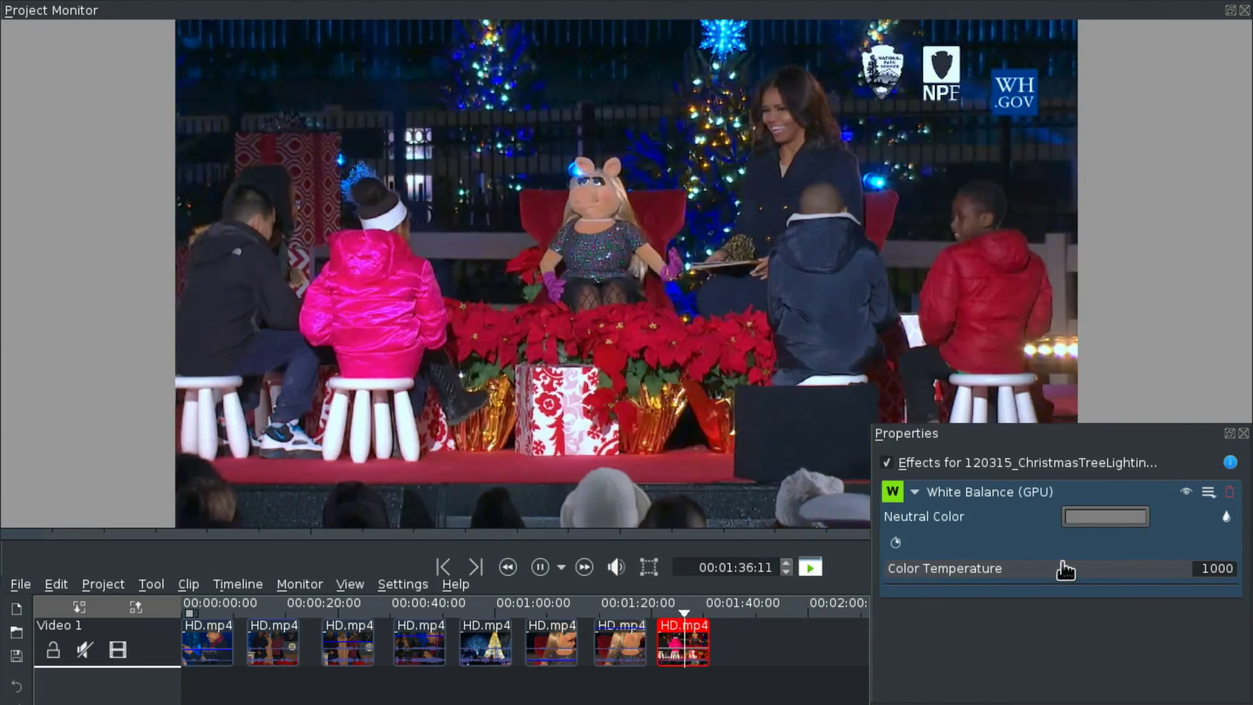
{"action": "left_click", "coordinate": [925, 577]}
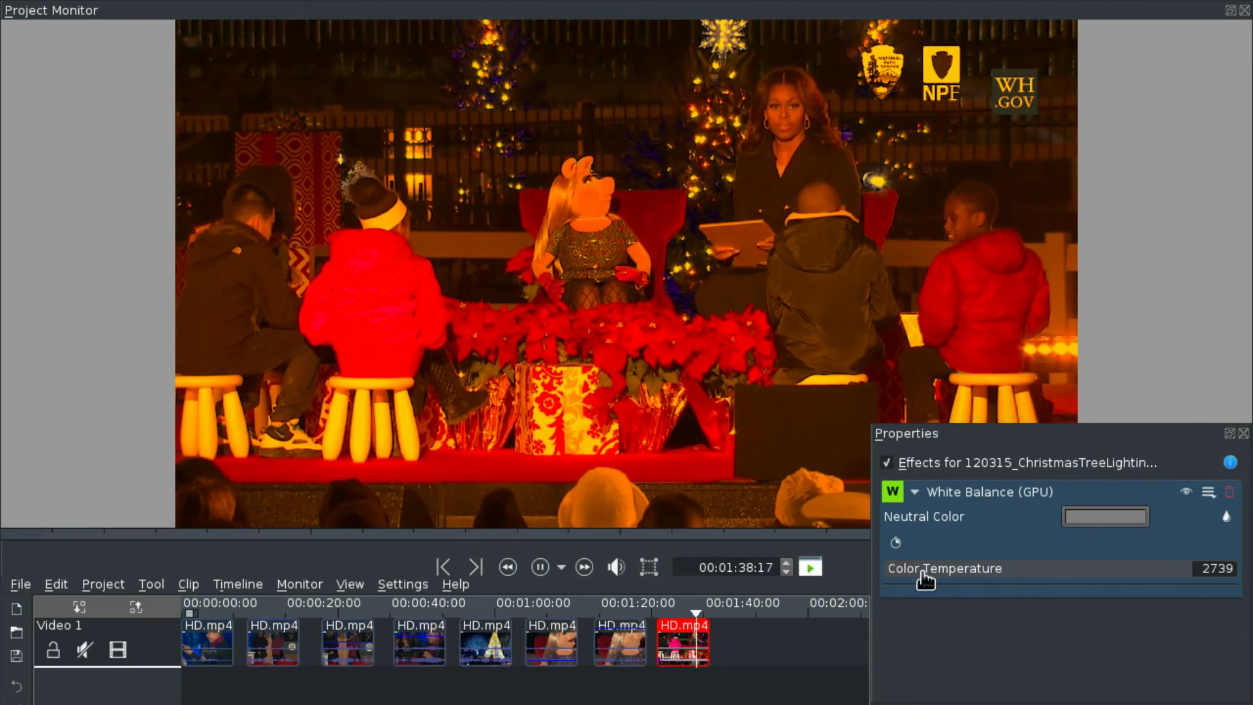
Raise the colour temperature to 14420 and play the last clip from near its start.
{"action": "left_click", "coordinate": [666, 671]}
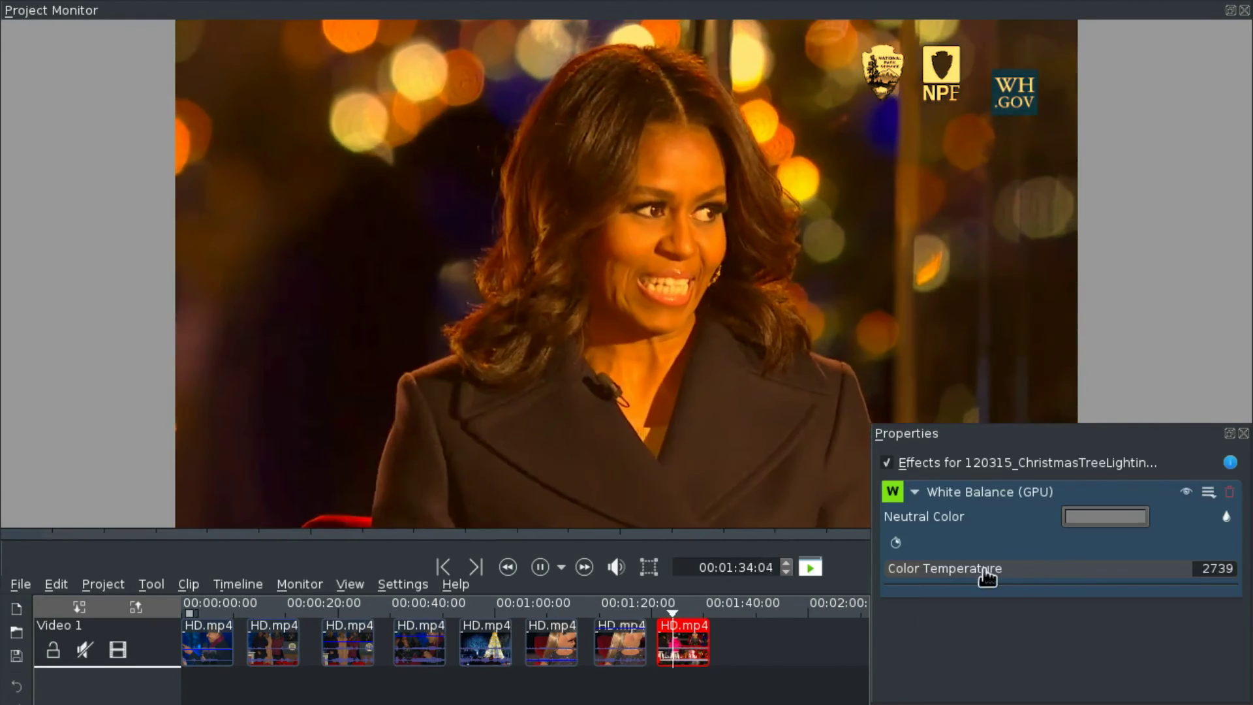
{"action": "left_click", "coordinate": [960, 569]}
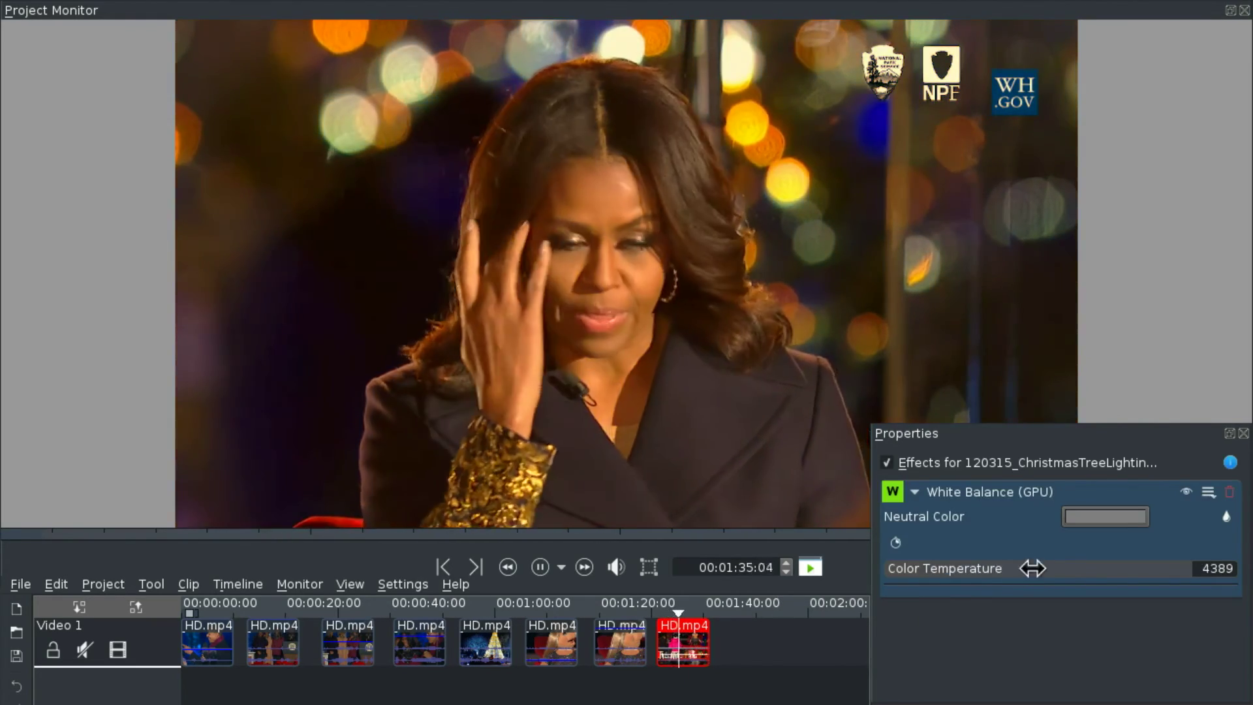
{"action": "left_click", "coordinate": [1037, 569]}
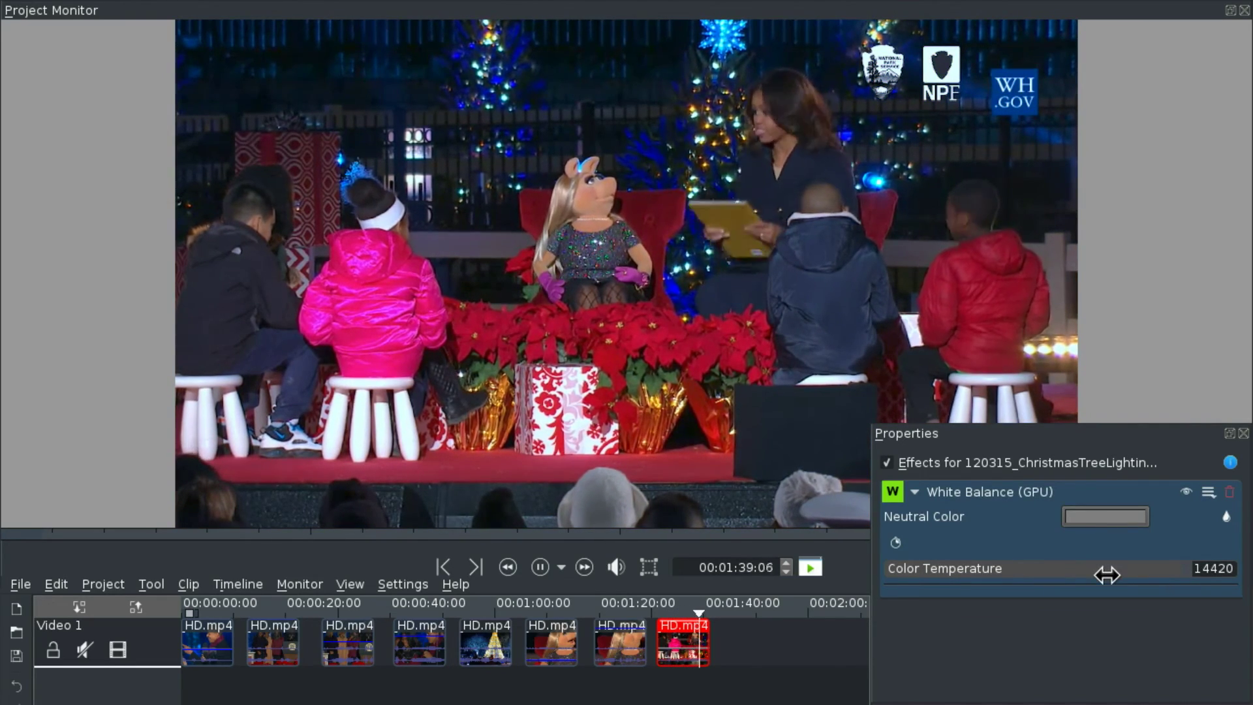
{"action": "left_click", "coordinate": [661, 682]}
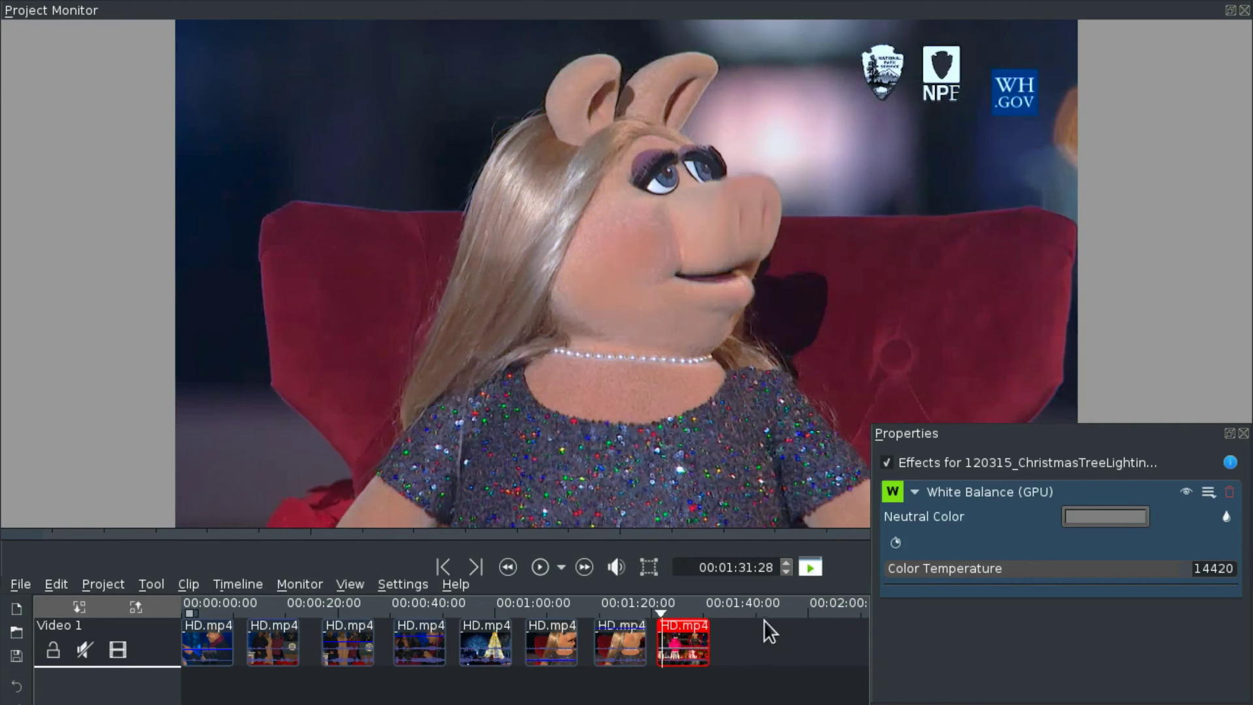
{"action": "key", "text": "space"}
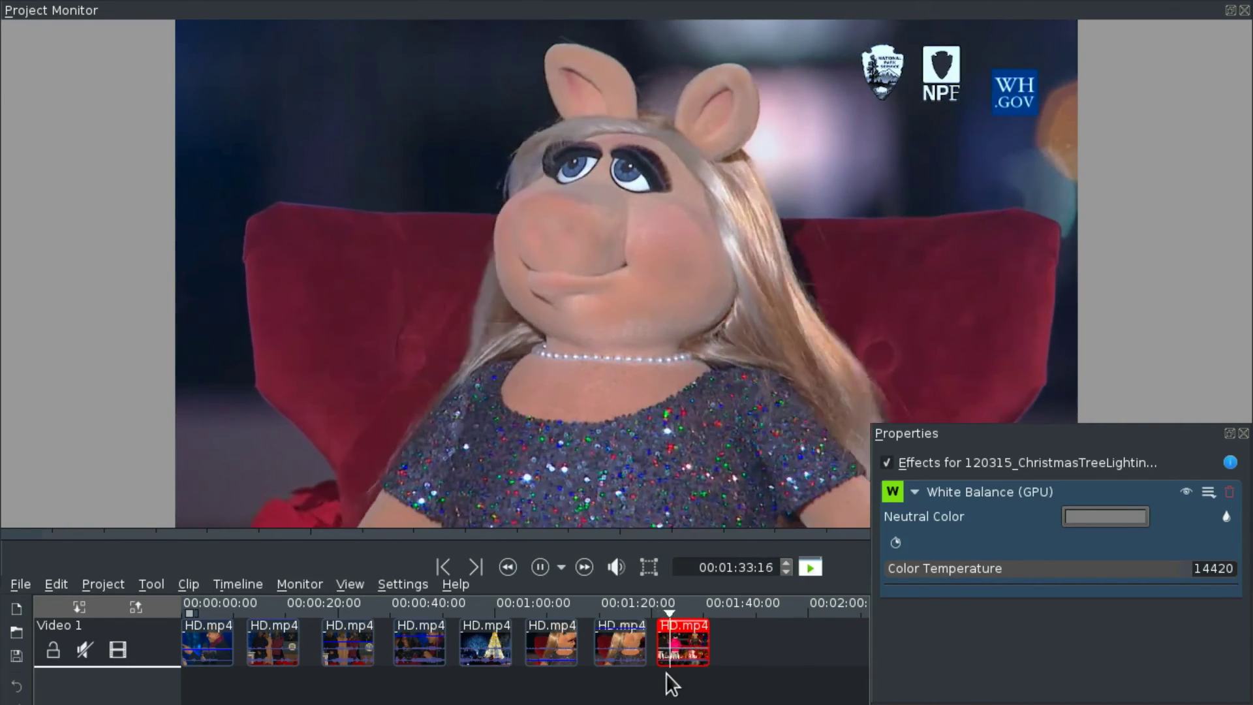